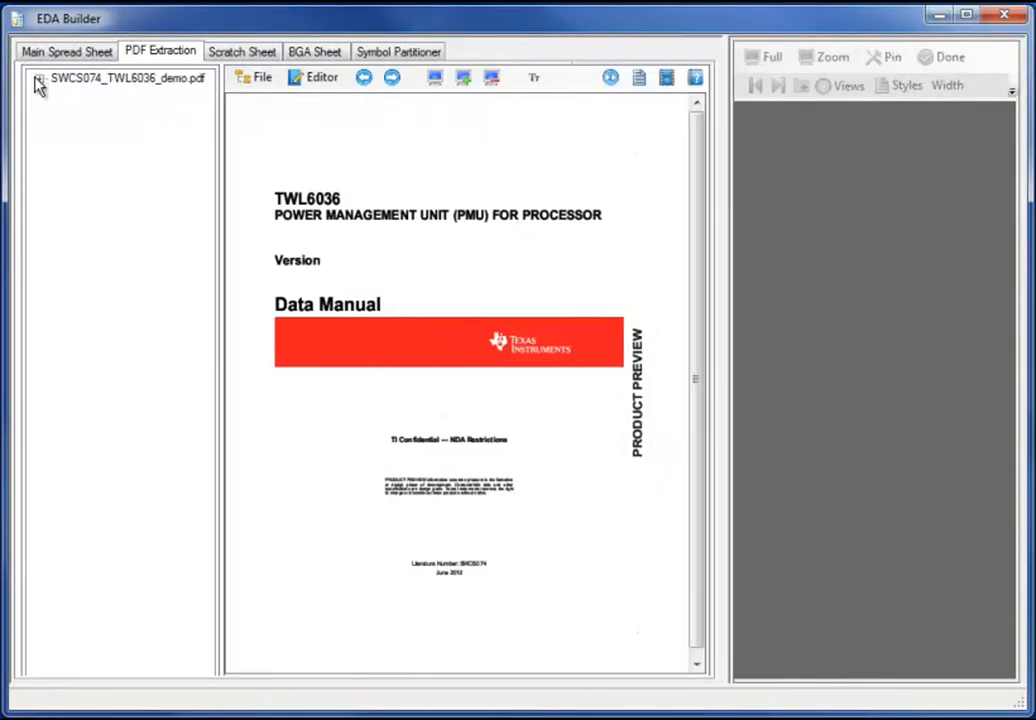
# Expand the data manual's Device Information section and display its 2.3 Device Ball Mapping page.
pyautogui.click(38, 80)
pyautogui.click(58, 142)
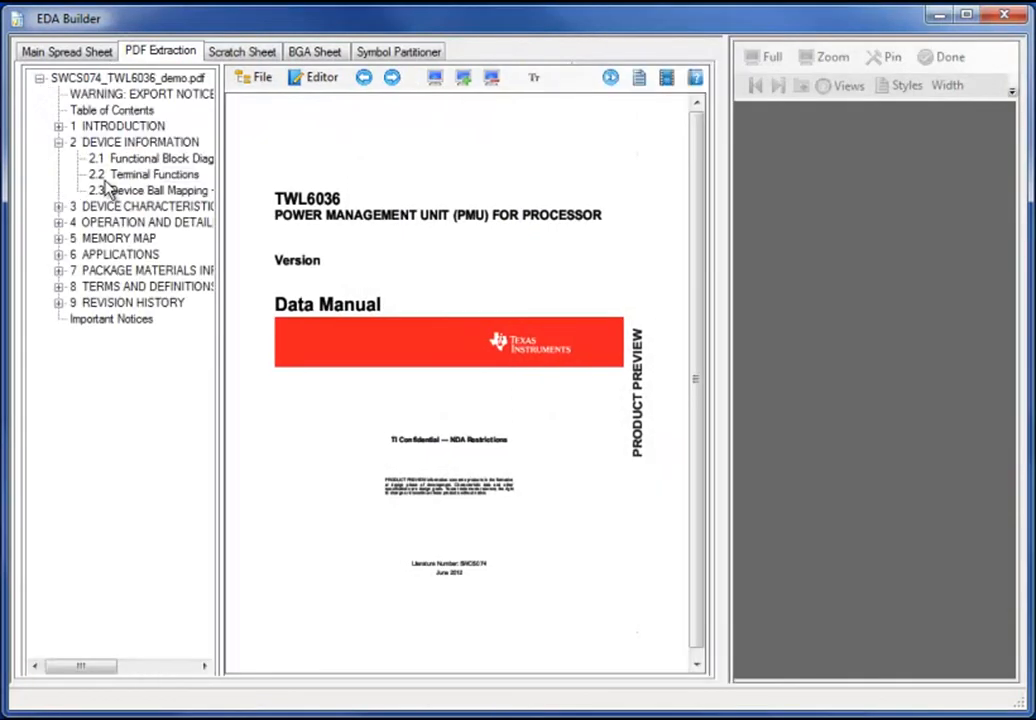
pyautogui.click(150, 175)
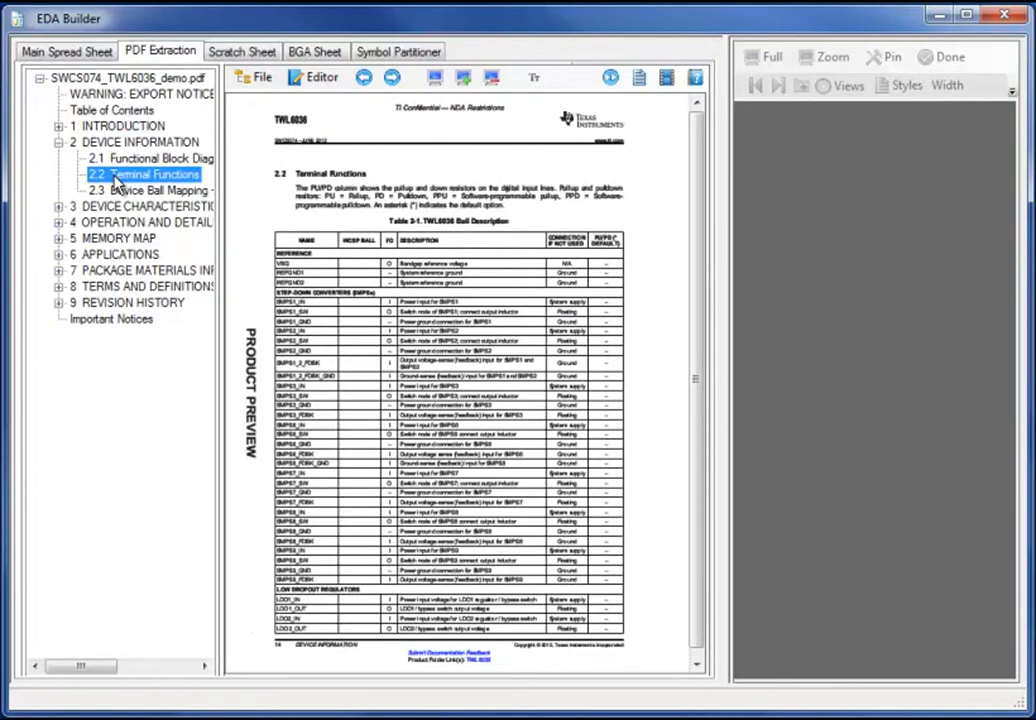
pyautogui.click(117, 192)
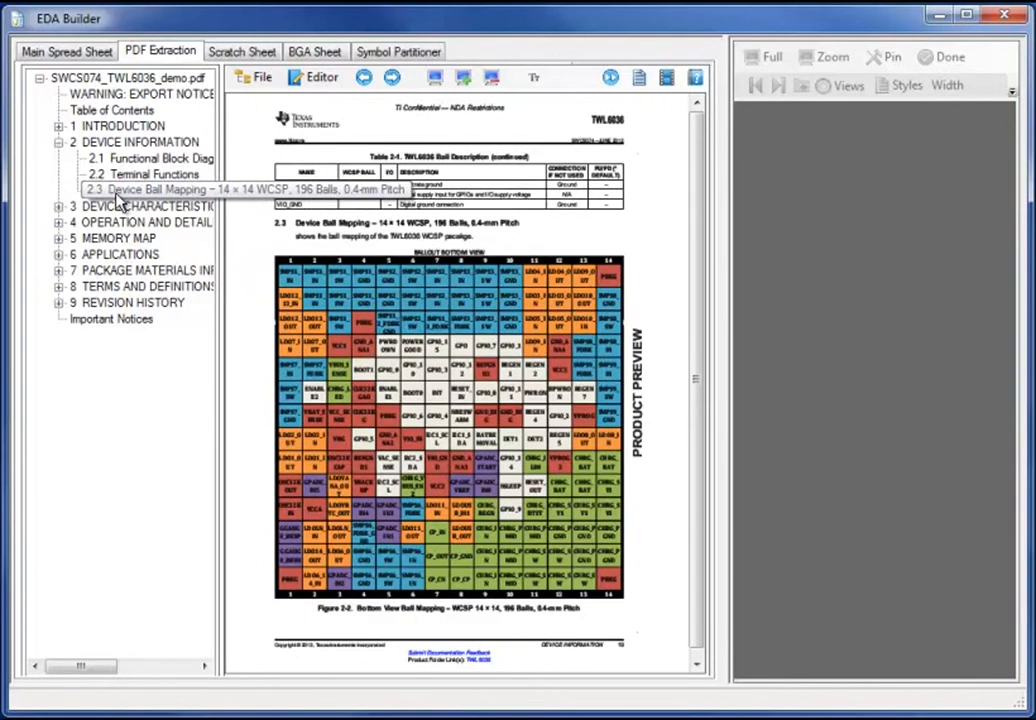
# Start editing the PDF page and enclose the 14 × 14 ball map grid in a capture bounding box.
pyautogui.click(322, 78)
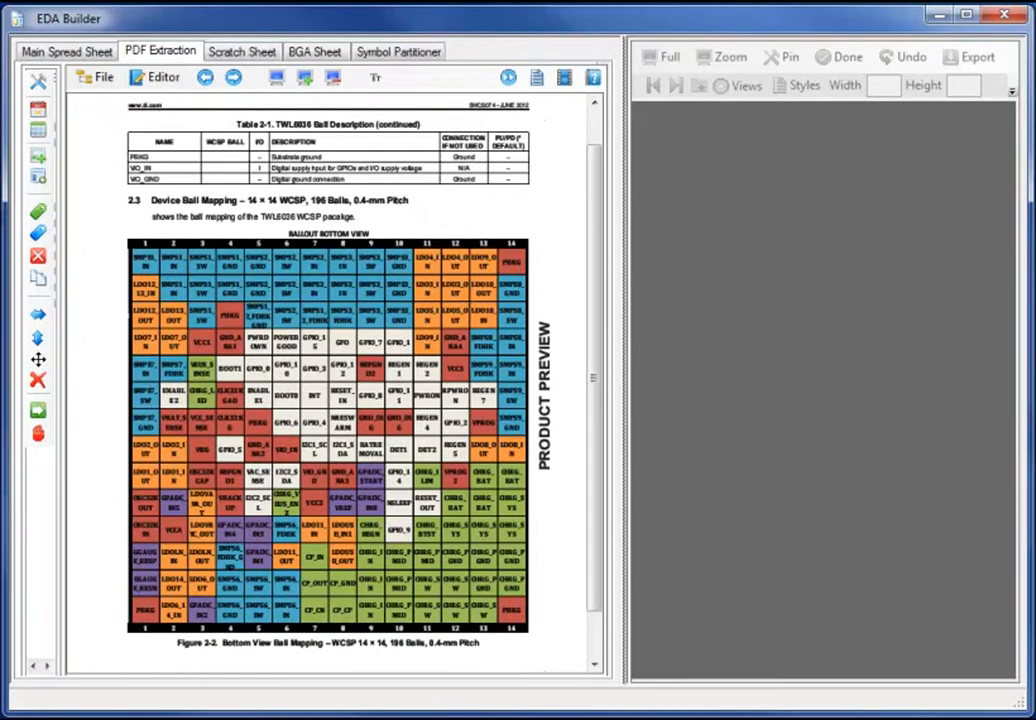
pyautogui.click(40, 158)
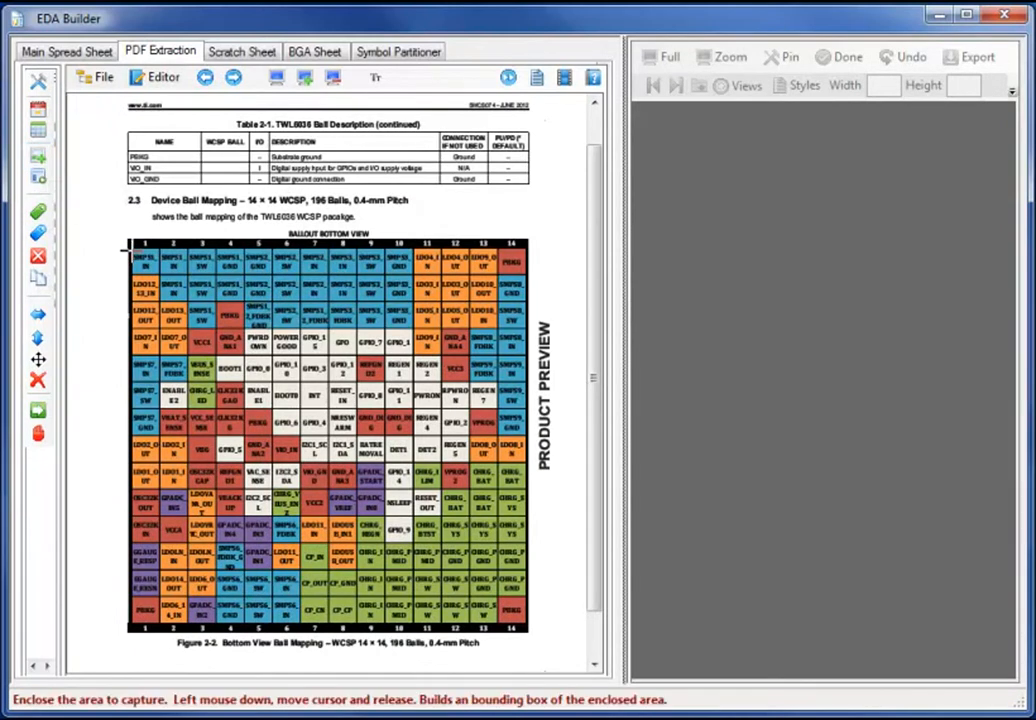
pyautogui.moveTo(131, 251); pyautogui.dragTo(531, 629)
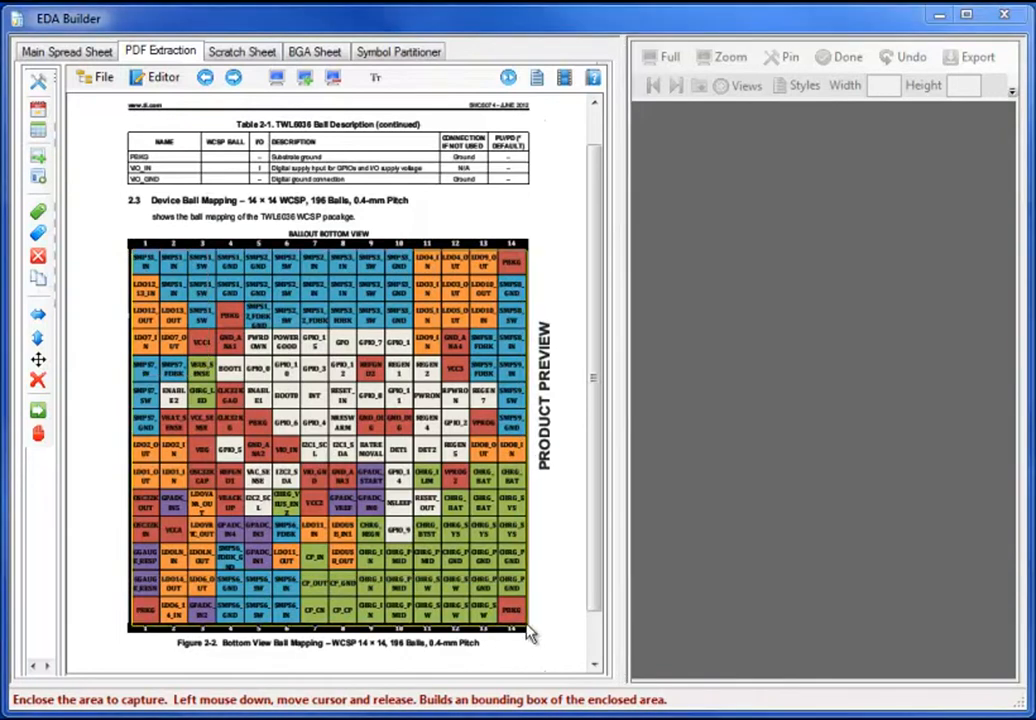
# Generate table lines over the ball map by count, with 14 rows and 14 columns, and complete the table.
pyautogui.click(38, 179)
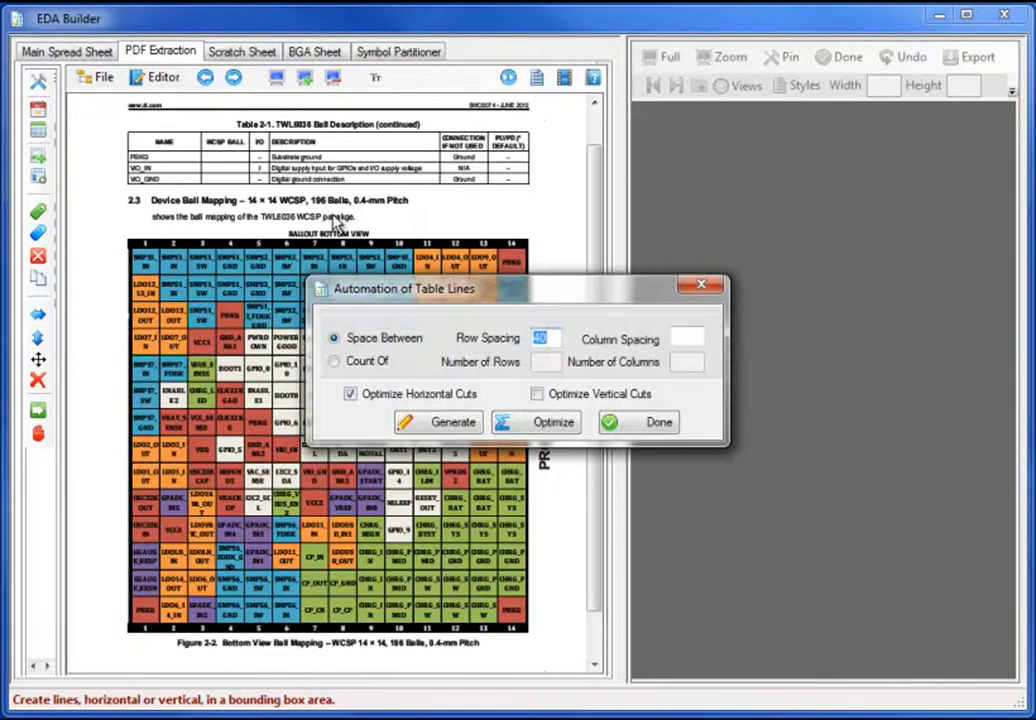
pyautogui.click(590, 300)
pyautogui.click(785, 298)
pyautogui.write('14')
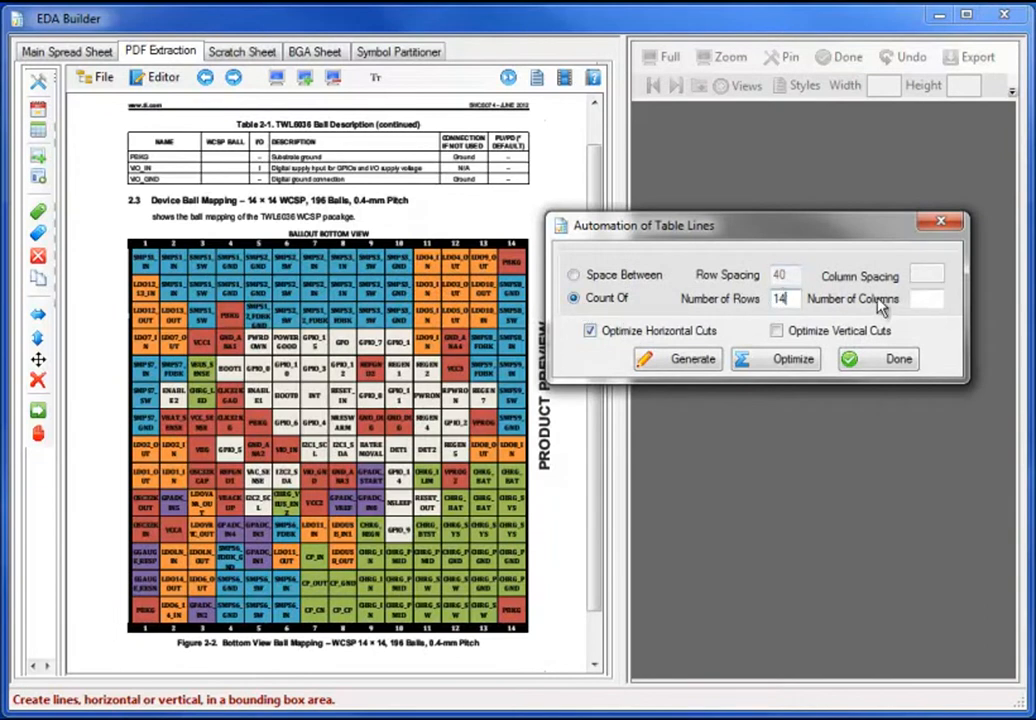
pyautogui.click(921, 299)
pyautogui.write('14')
pyautogui.click(700, 361)
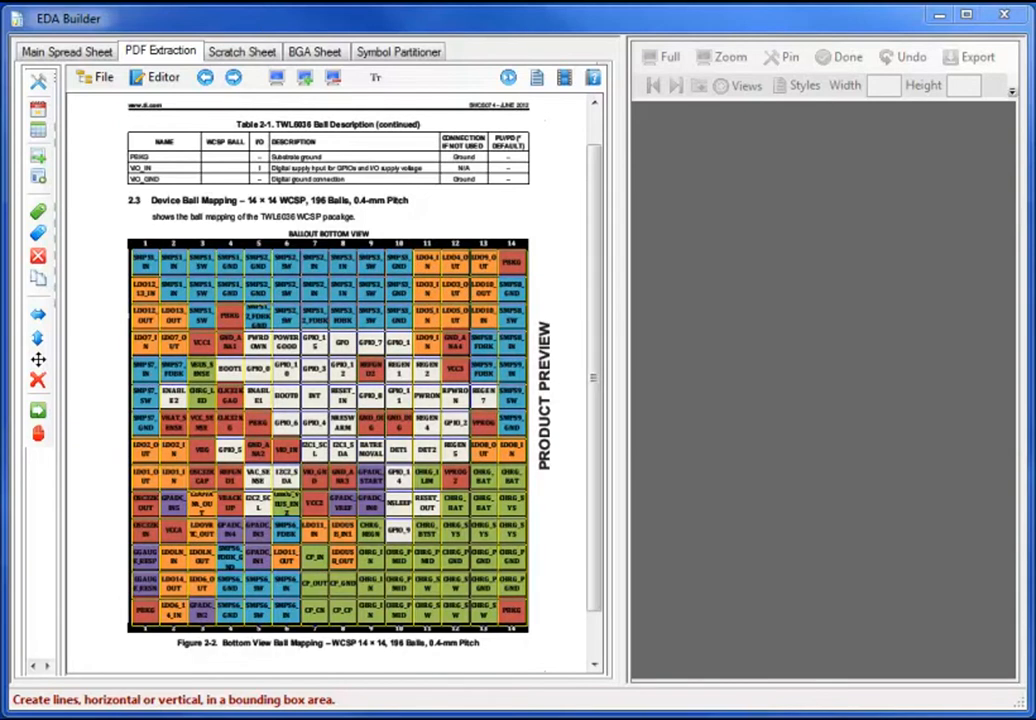
pyautogui.click(39, 132)
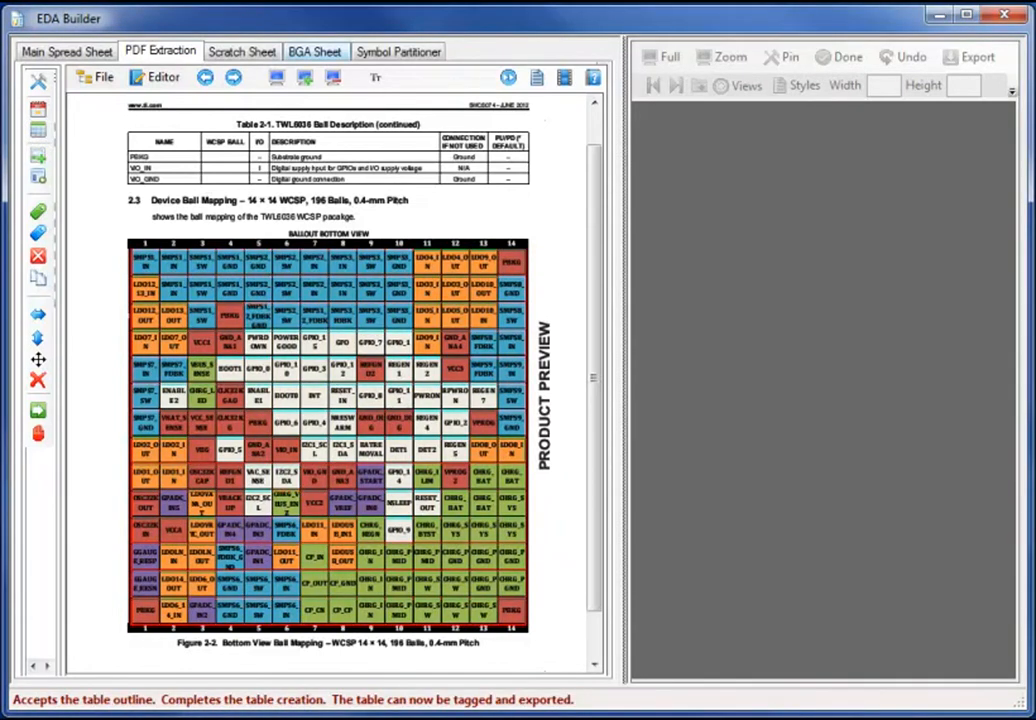
# Build a BGA spread sheet with A1 naming, 14 rows and 14 columns.
pyautogui.click(315, 52)
pyautogui.click(85, 74)
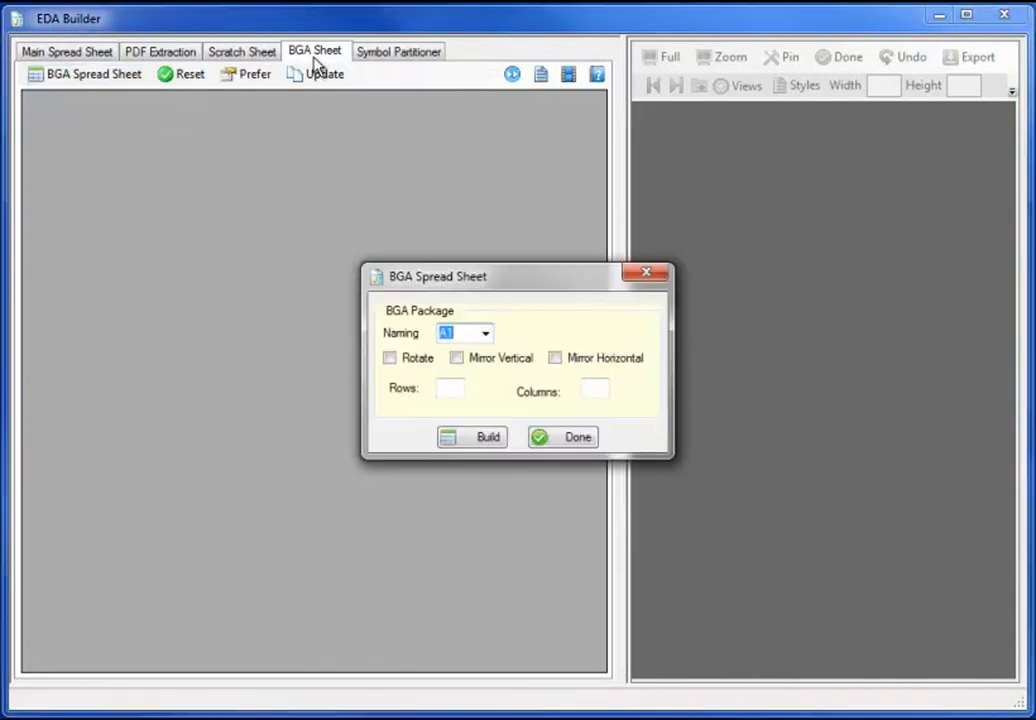
pyautogui.press('Tab')
pyautogui.write('14')
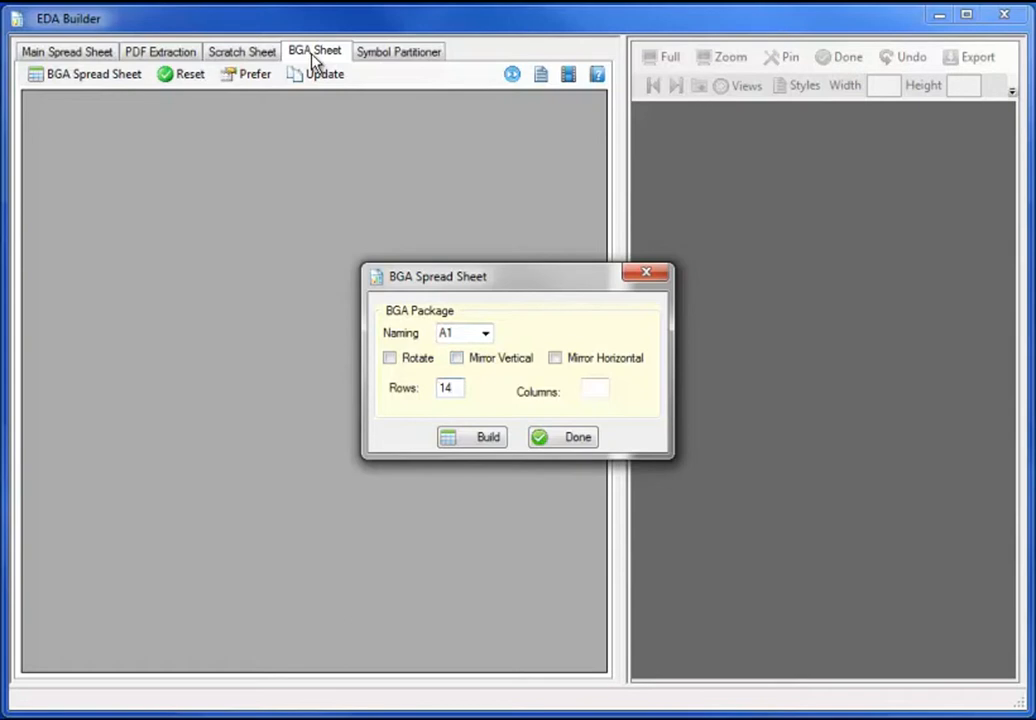
pyautogui.press('Tab')
pyautogui.press('Tab')
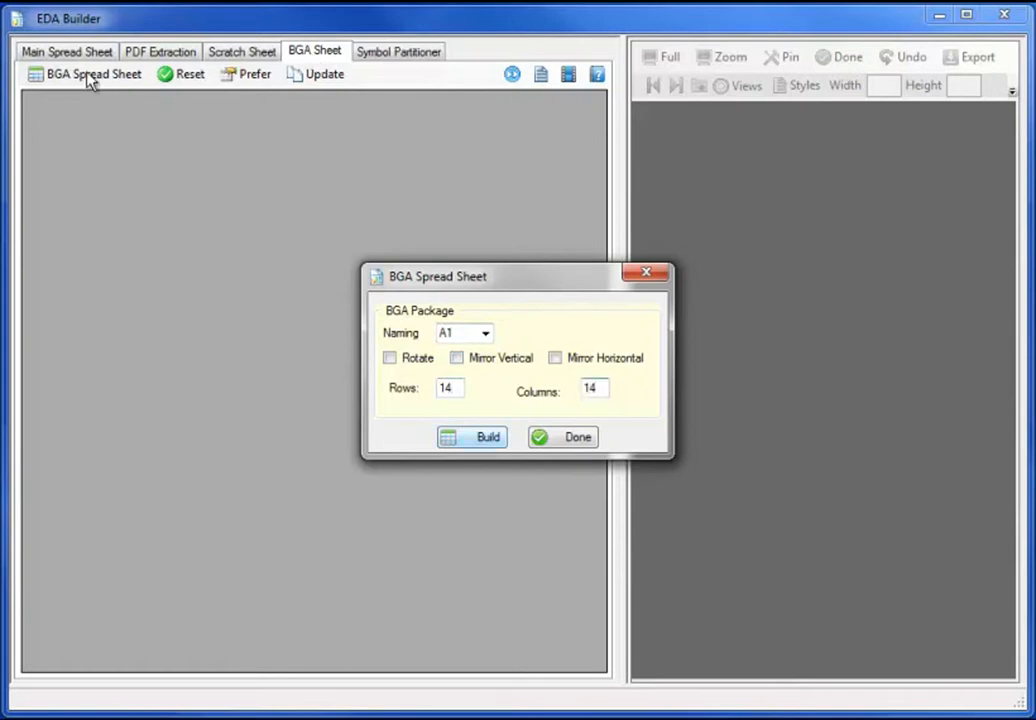
pyautogui.press('Return')
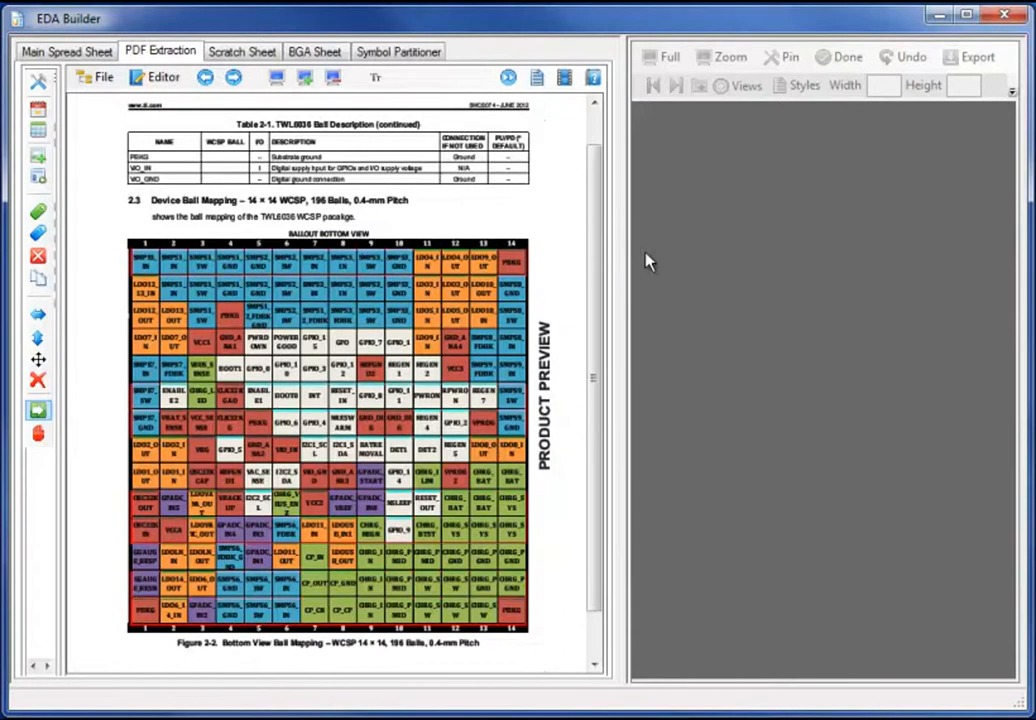
# Export the captured ball map to the Scratch Pad Footprint spread sheet and set the BGA sheet's column width to 60.
pyautogui.click(605, 386)
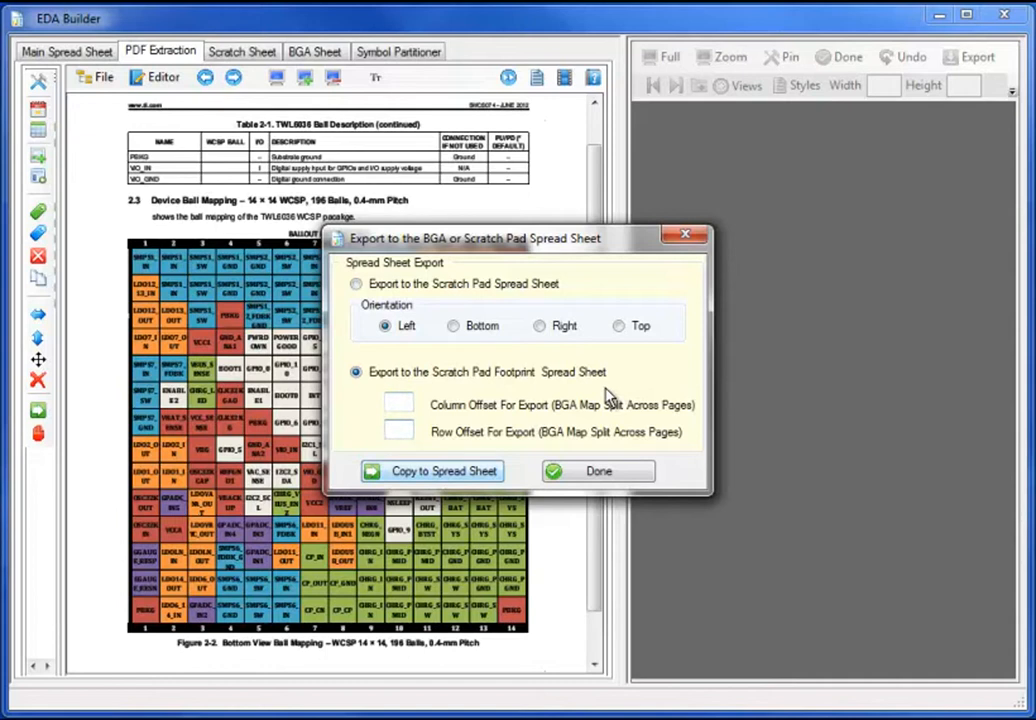
pyautogui.press('Return')
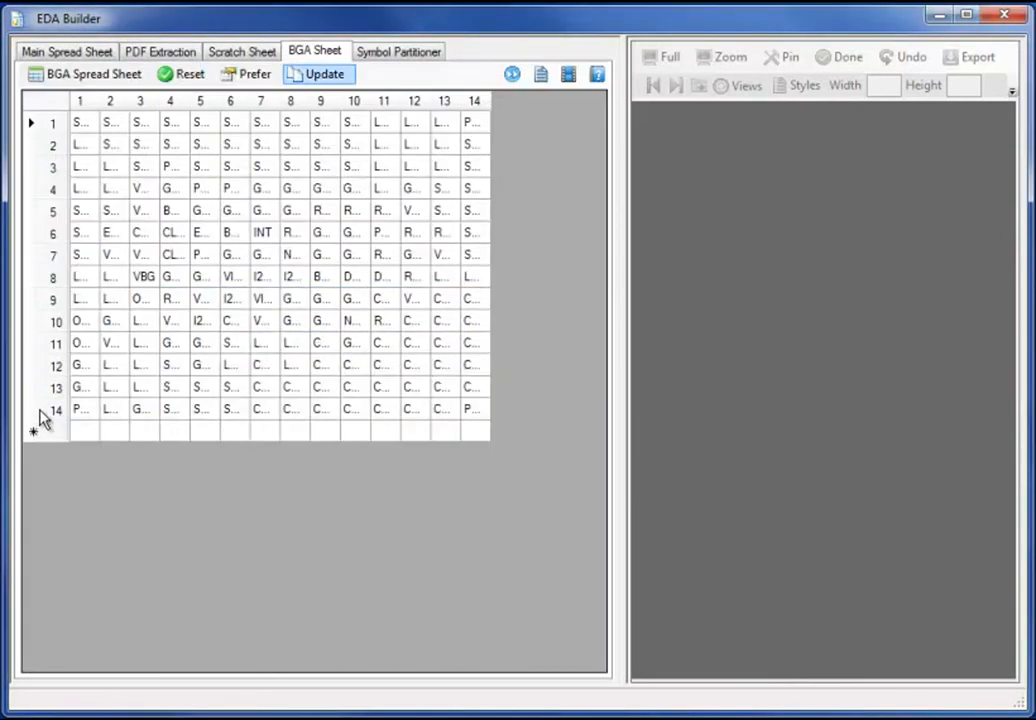
pyautogui.click(248, 74)
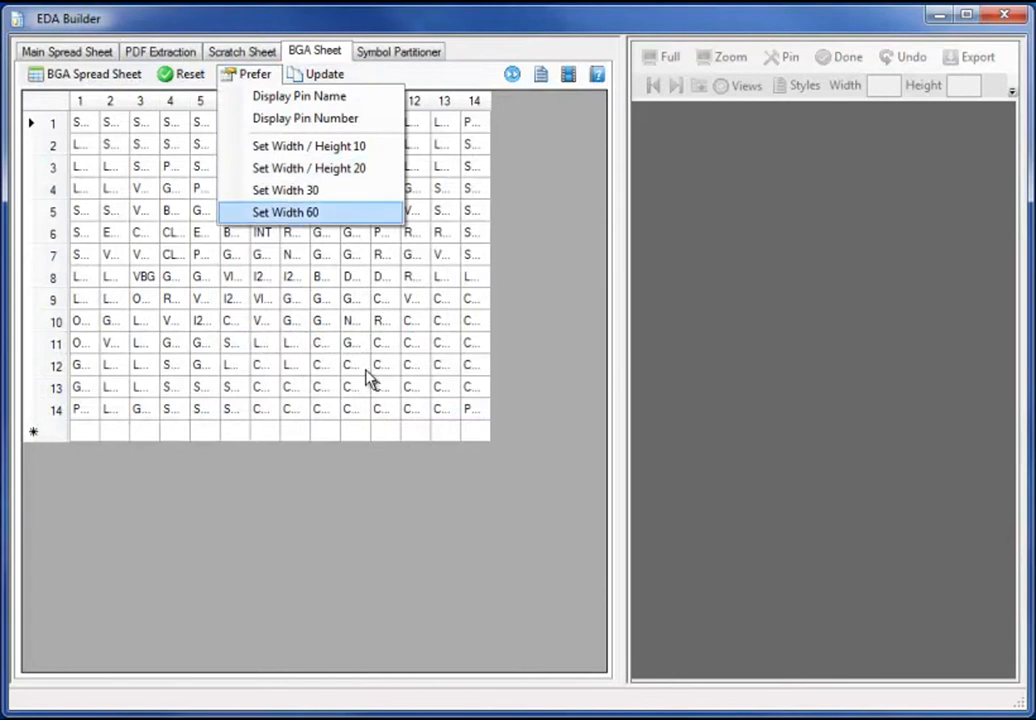
pyautogui.press('Return')
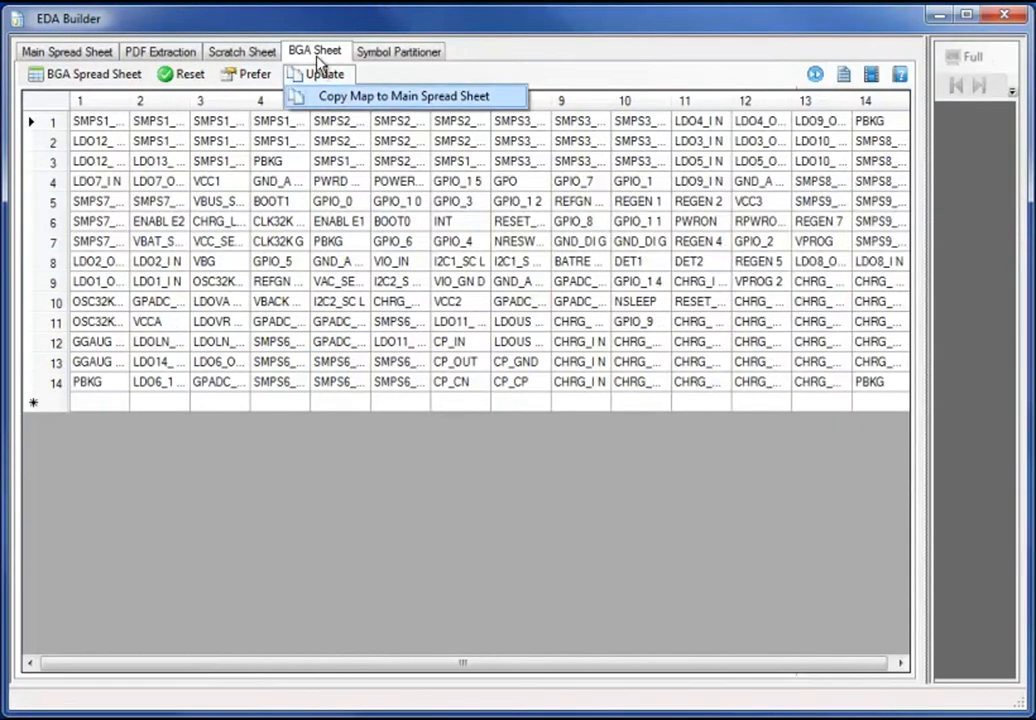
# Copy the BGA map to the main spread sheet, resetting its contents, and look through the resulting pin list.
pyautogui.press('Return')
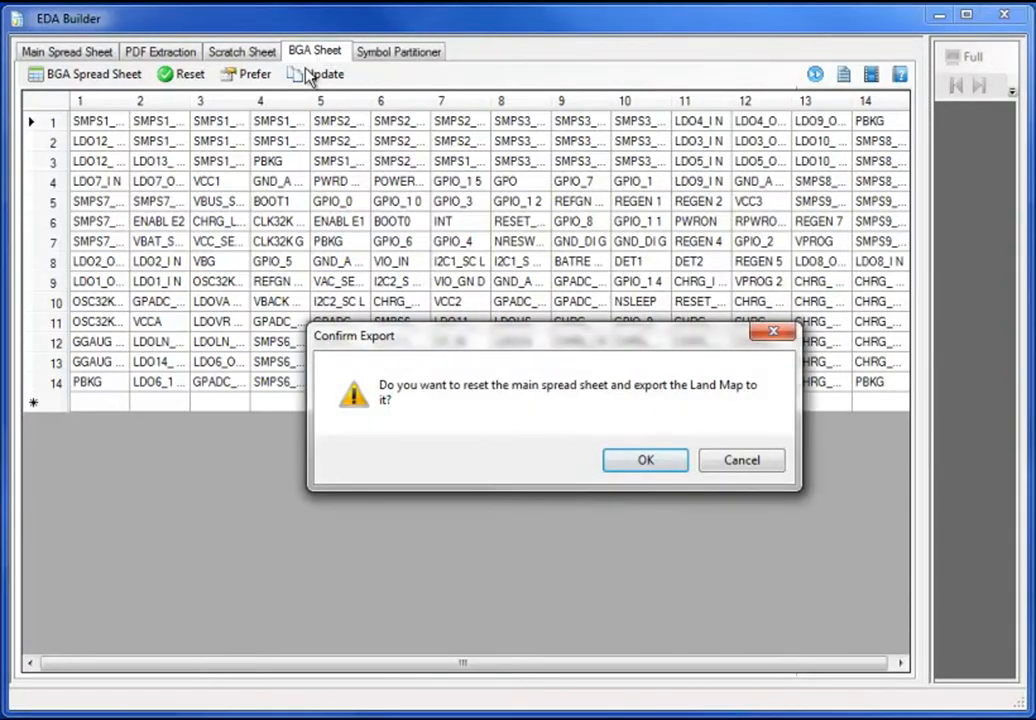
pyautogui.press('Return')
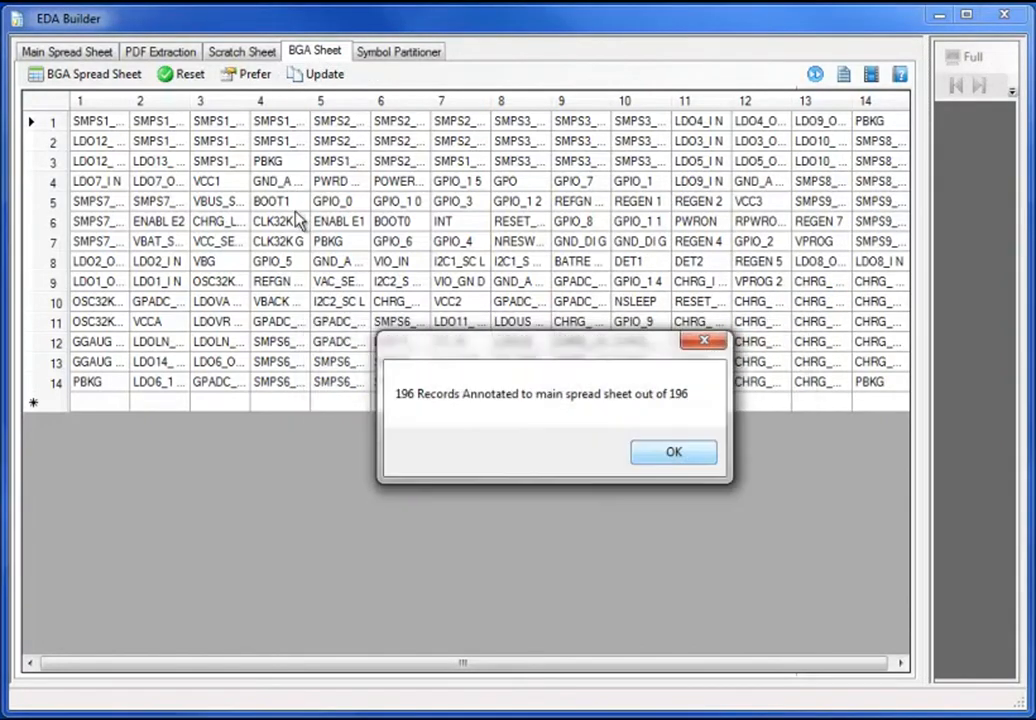
pyautogui.press('Return')
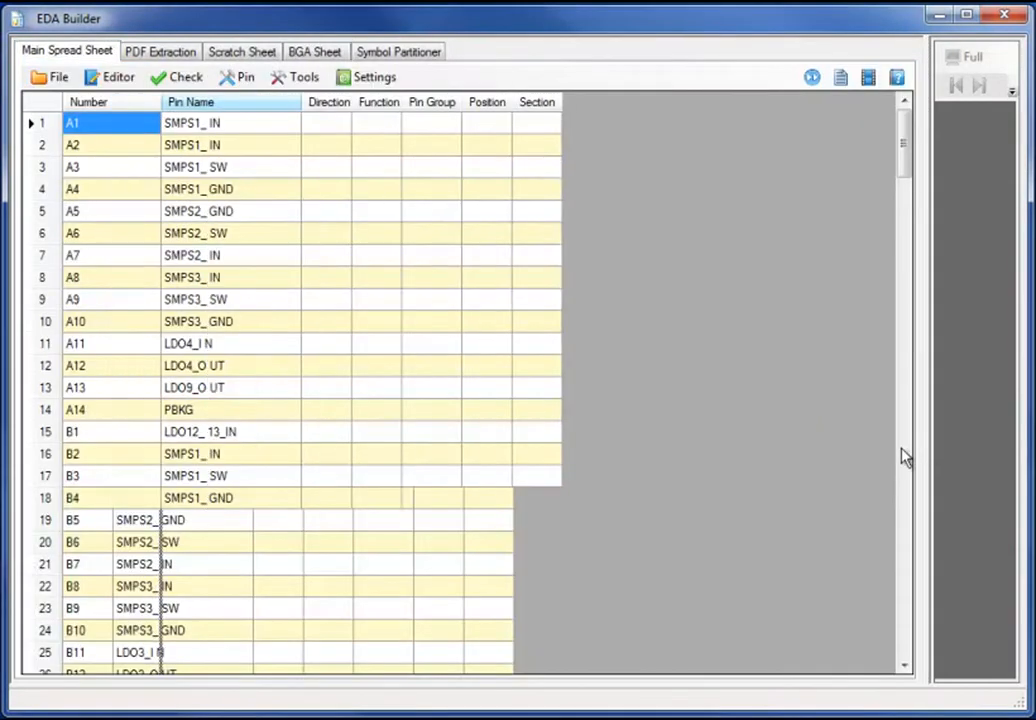
pyautogui.scroll(-20, 190, 700)
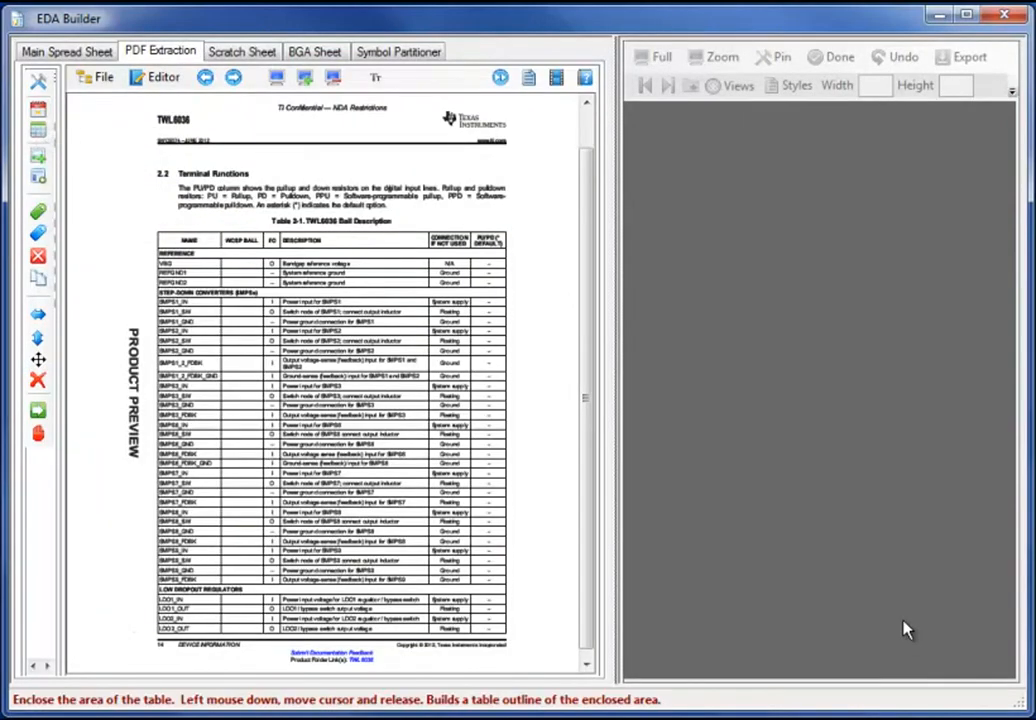
# Outline the TWL6036 Ball Description table in section 2.2 and export it to the Scratch Pad spread sheet with Left orientation.
pyautogui.moveTo(150, 229)
pyautogui.mouseDown()
pyautogui.moveTo(412, 580)
pyautogui.moveTo(500, 652)
pyautogui.moveTo(515, 643)
pyautogui.mouseUp()
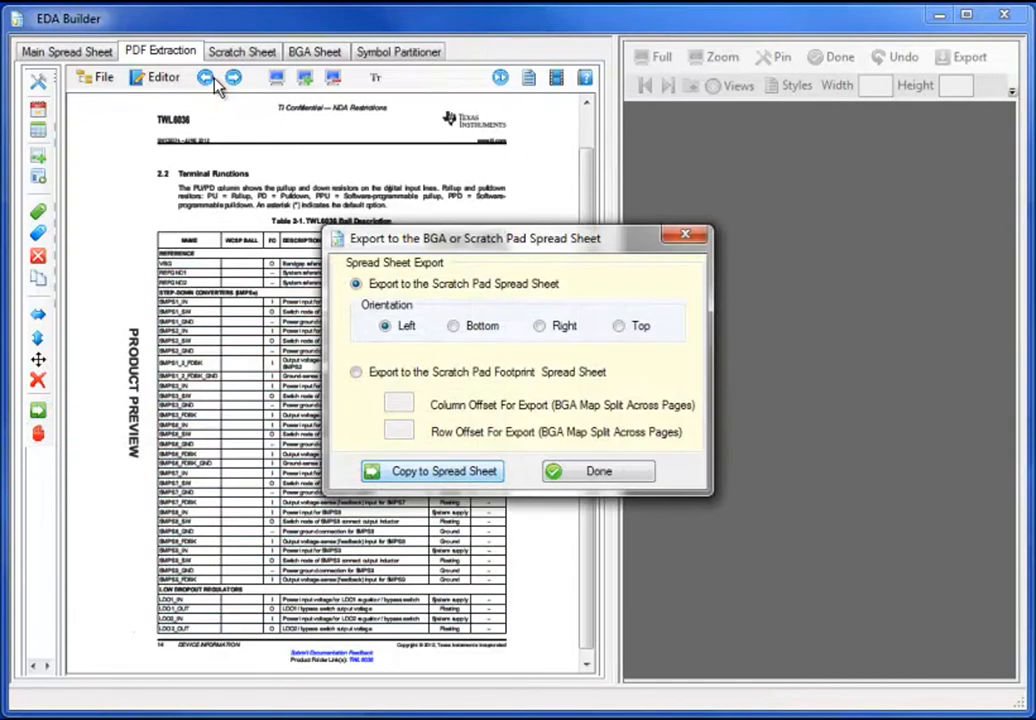
pyautogui.press('Return')
pyautogui.press('Return')
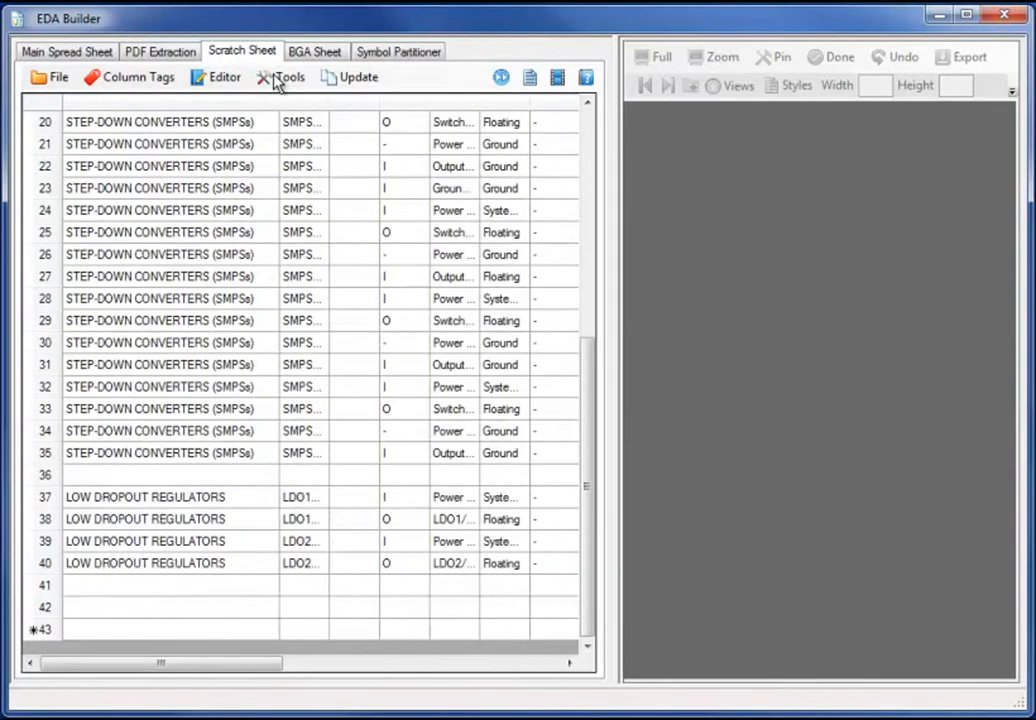
# Widen the pin name column in the Scratch Sheet.
pyautogui.click(171, 103)
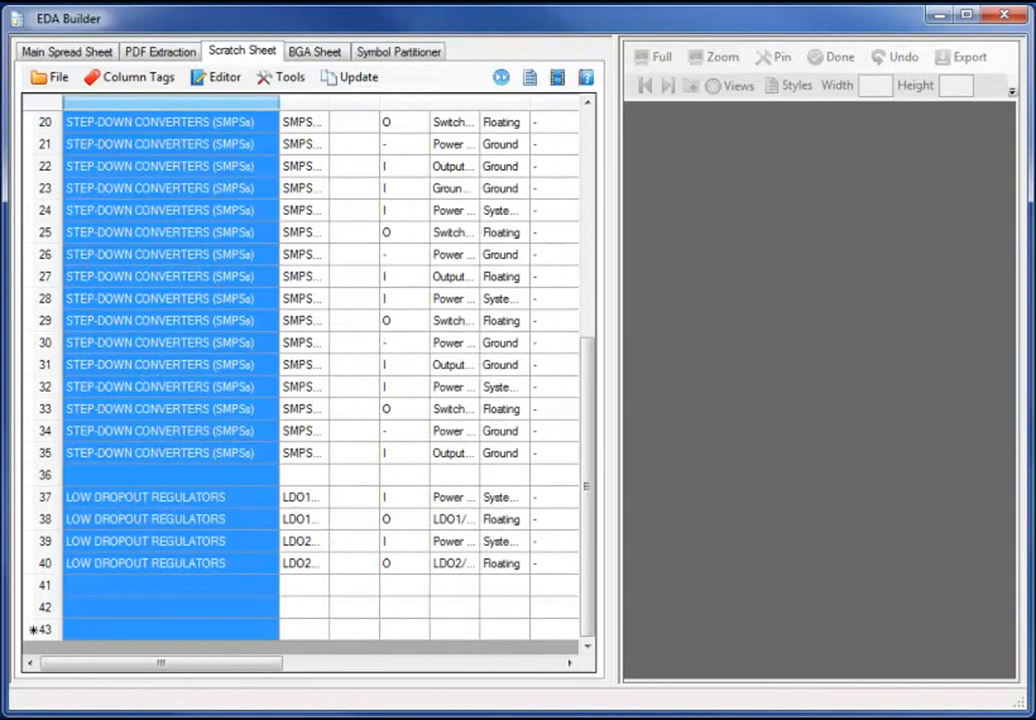
pyautogui.moveTo(330, 103); pyautogui.dragTo(394, 103)
pyautogui.click(337, 103)
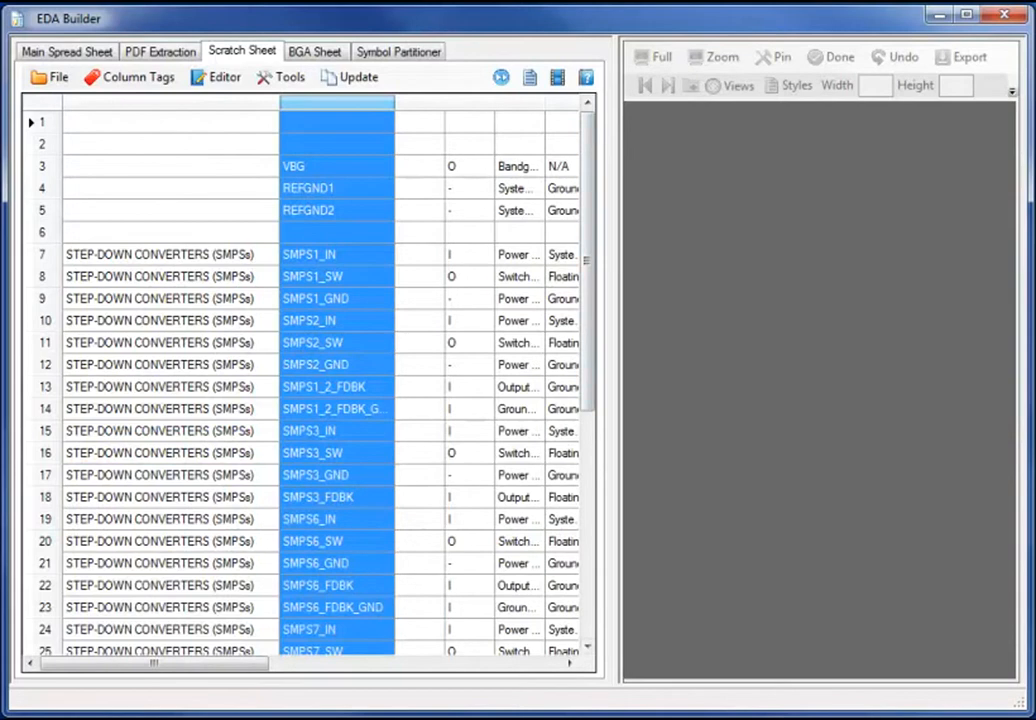
# Go to the next PDF page and export its continued Ball Description table to the Scratch Pad spread sheet with Left orientation.
pyautogui.click(160, 51)
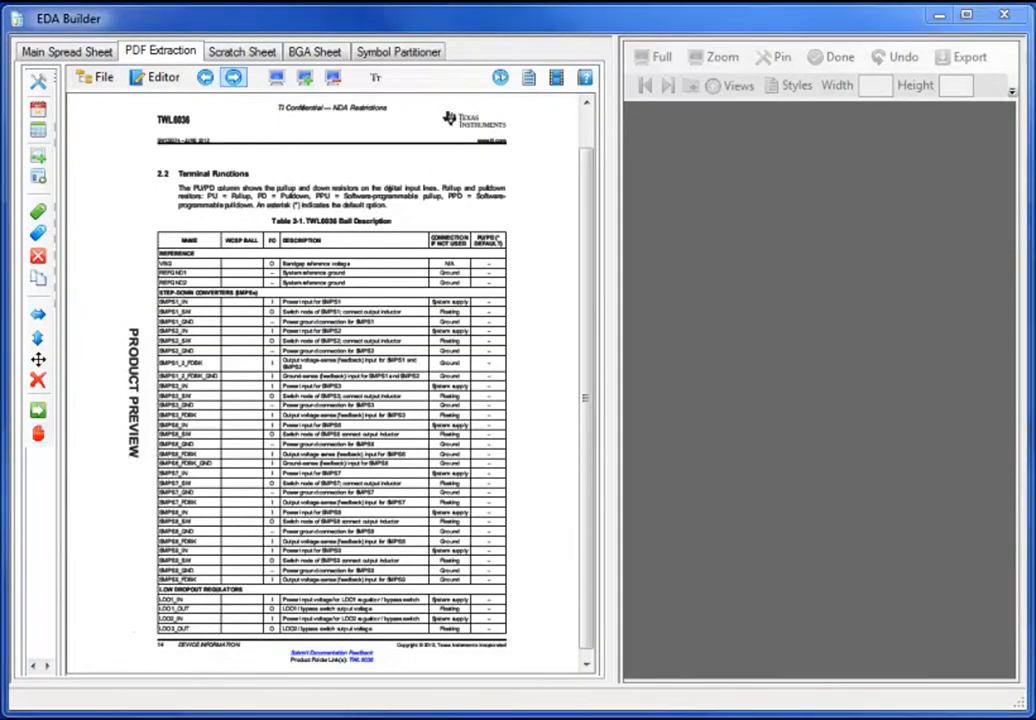
pyautogui.click(233, 77)
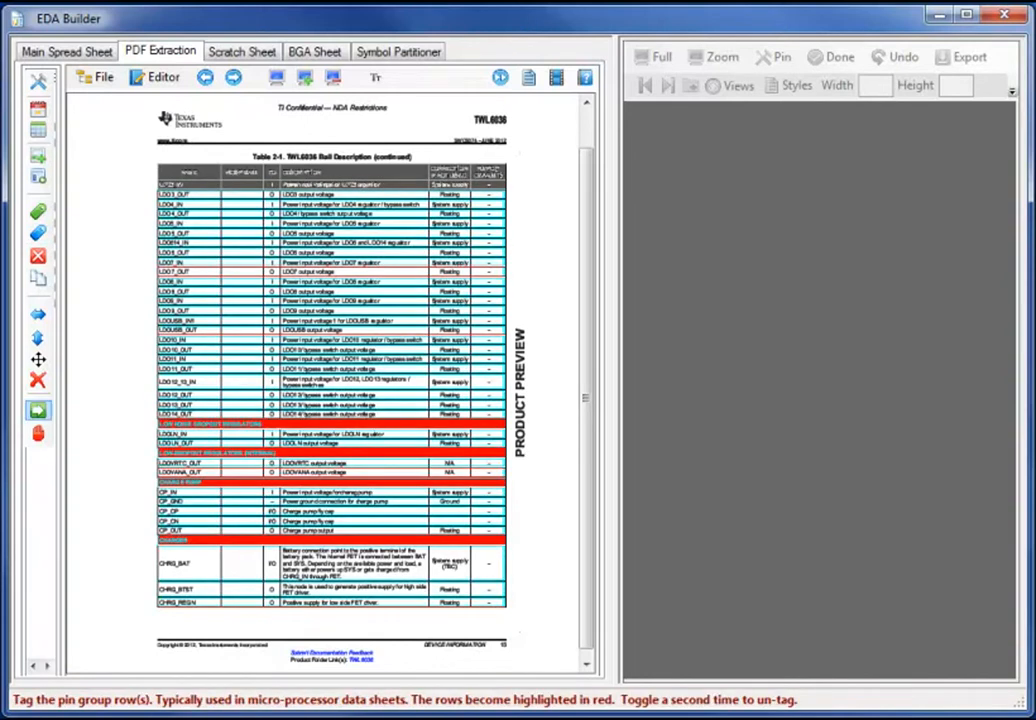
pyautogui.click(38, 410)
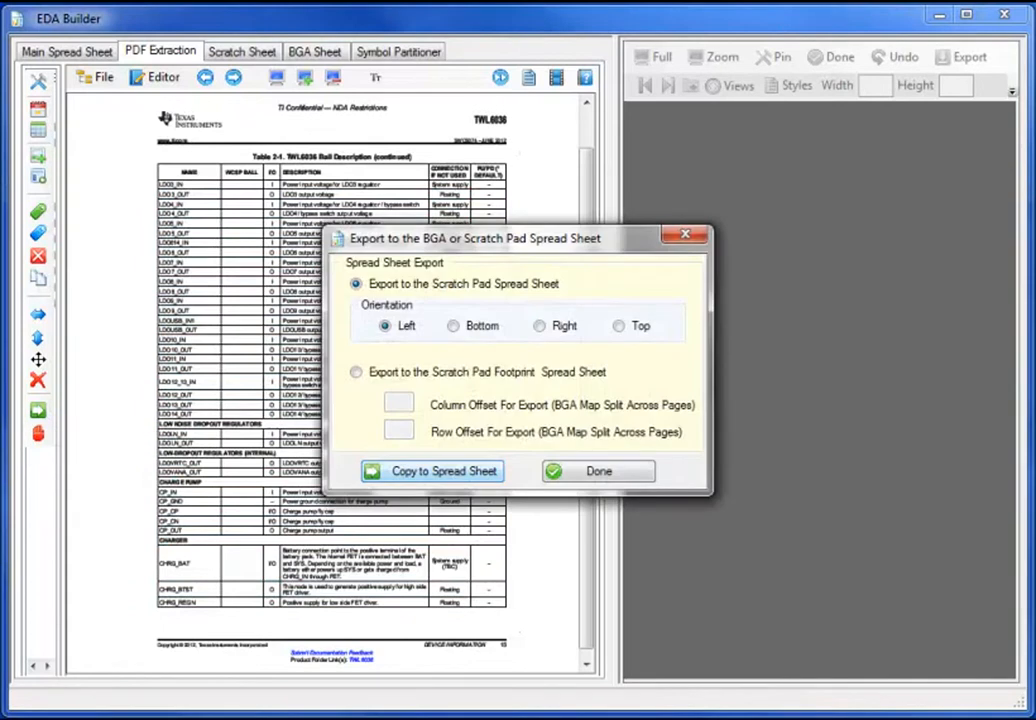
pyautogui.press('Return')
pyautogui.press('Return')
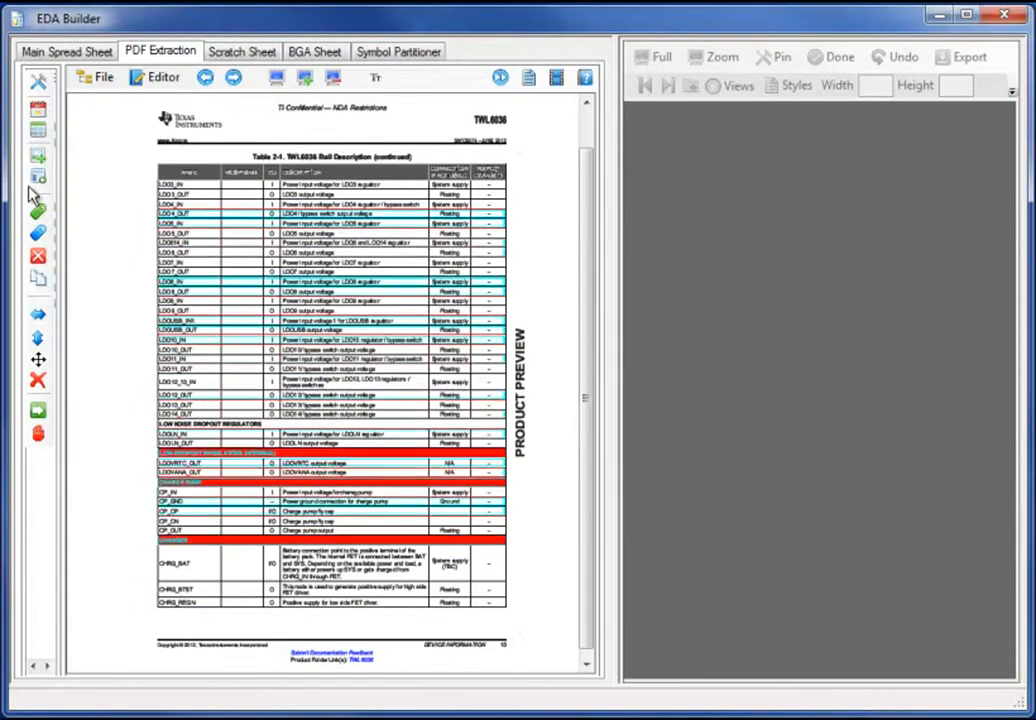
# Tag the Coulomb Counter, Sigma-Delta GPADC, Clocking and System Control rows on page 16 as pin groups and export the table to the Scratch Pad spread sheet.
pyautogui.click(38, 176)
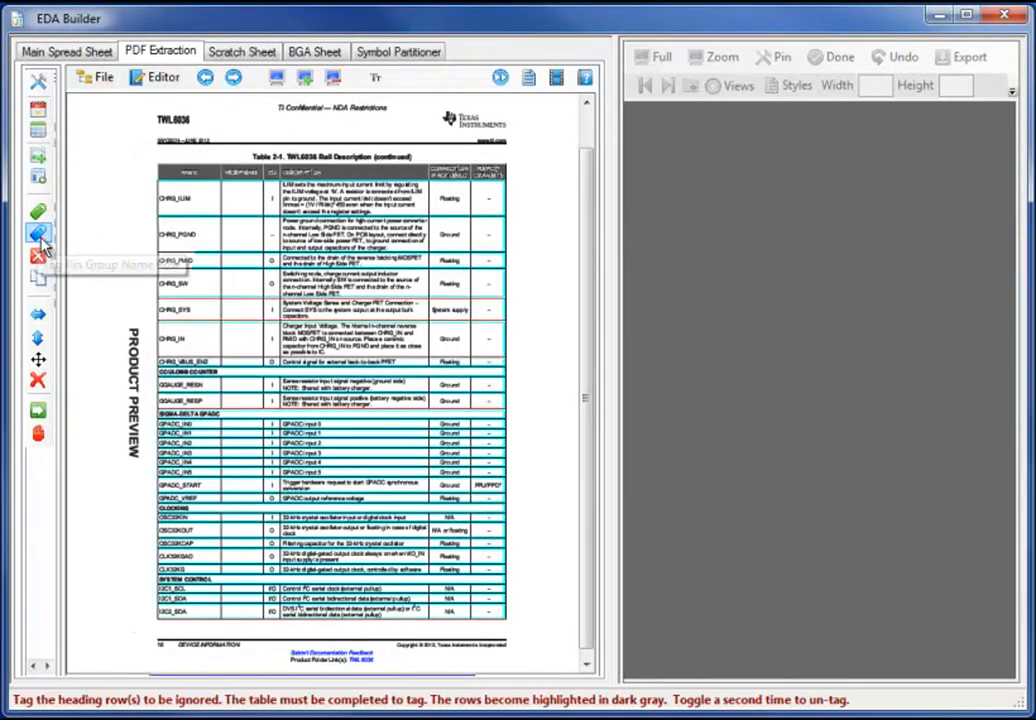
pyautogui.click(38, 235)
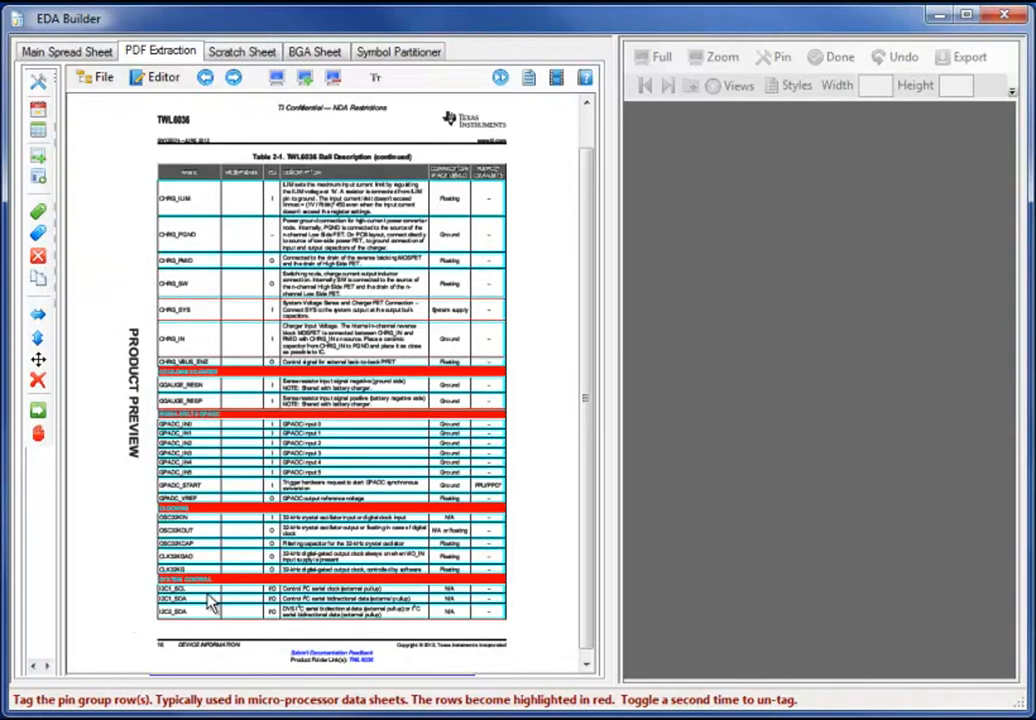
pyautogui.click(38, 411)
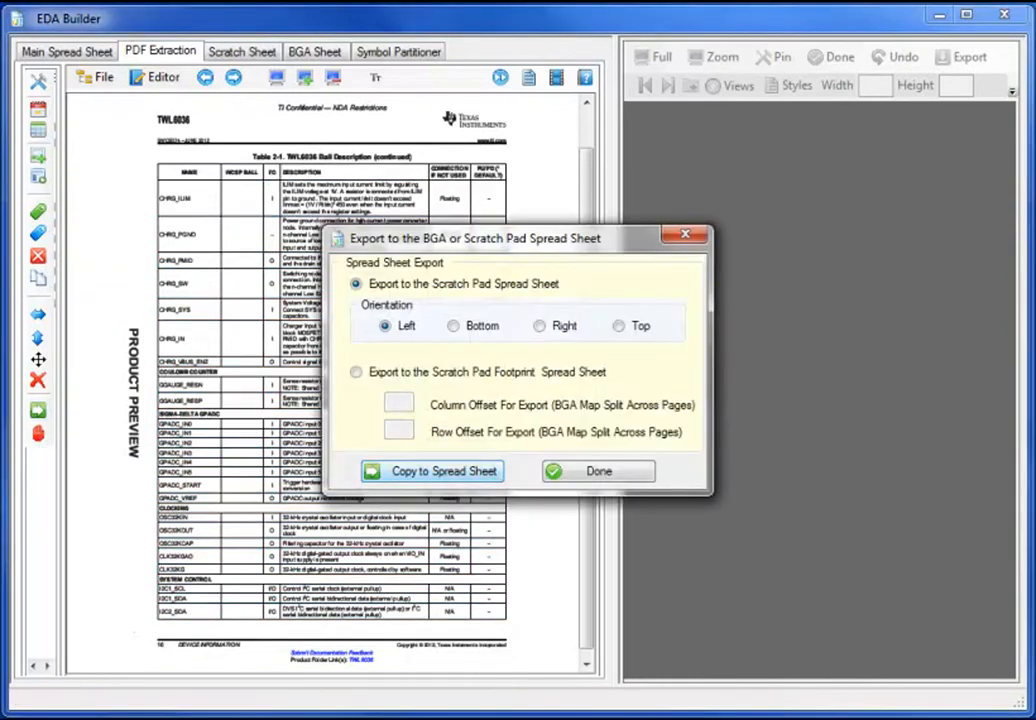
pyautogui.click(434, 471)
pyautogui.click(666, 459)
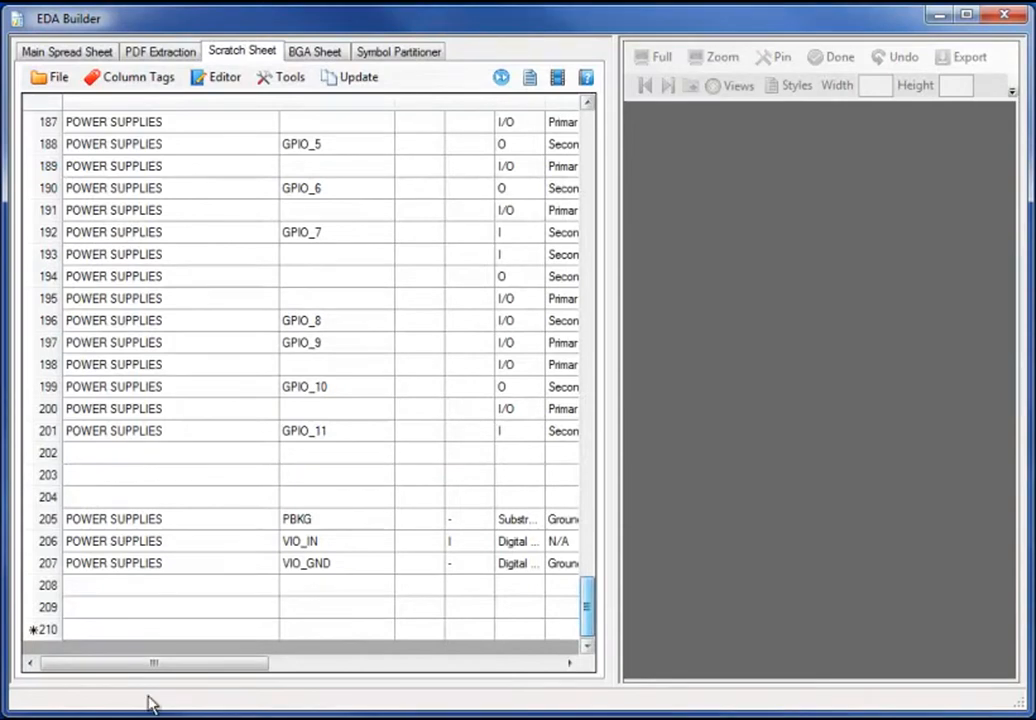
# Tag the Scratch Sheet's pin name column as Pin Name, its I/O column as Direction and its group column as Pin Group.
pyautogui.scroll(20, 319, 690)
pyautogui.click(157, 80)
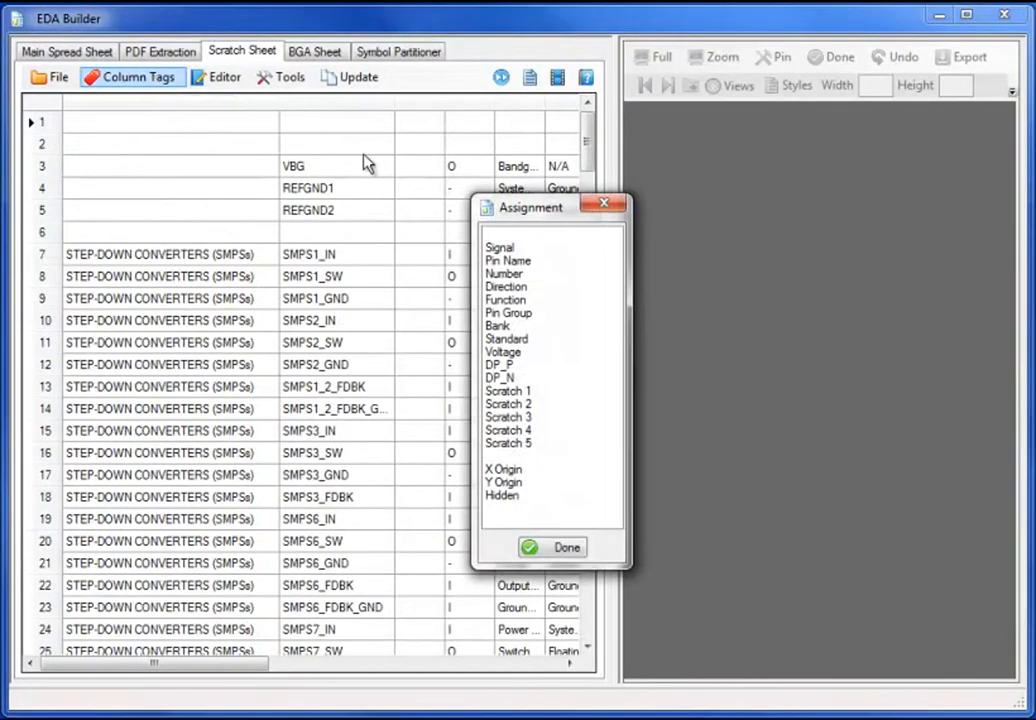
pyautogui.moveTo(545, 211); pyautogui.dragTo(798, 222)
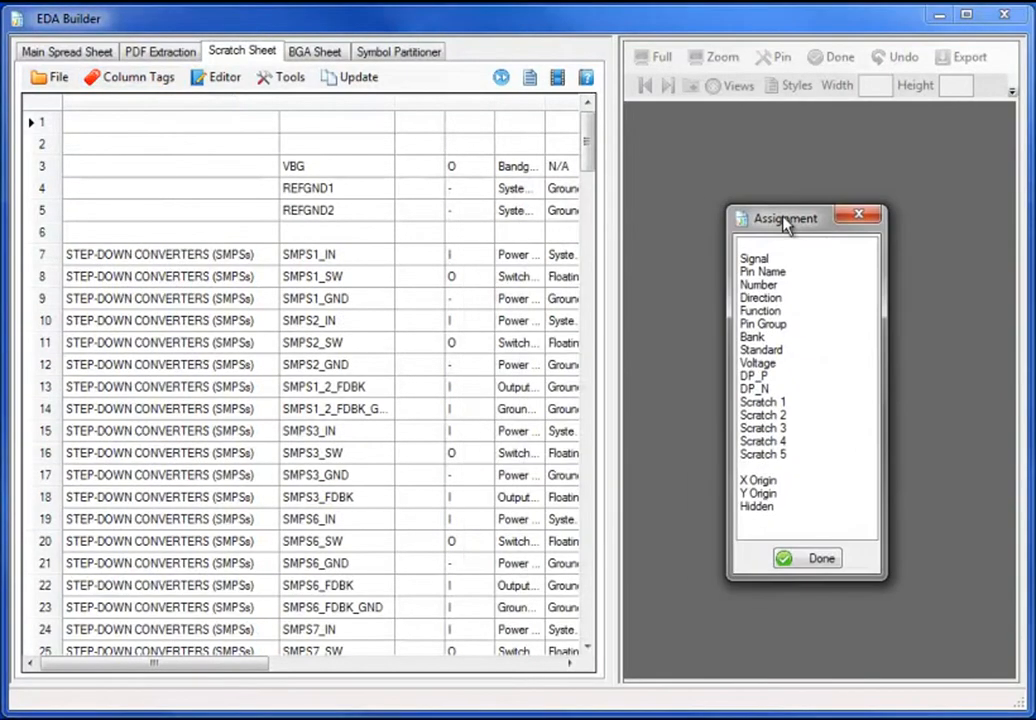
pyautogui.click(762, 272)
pyautogui.click(333, 108)
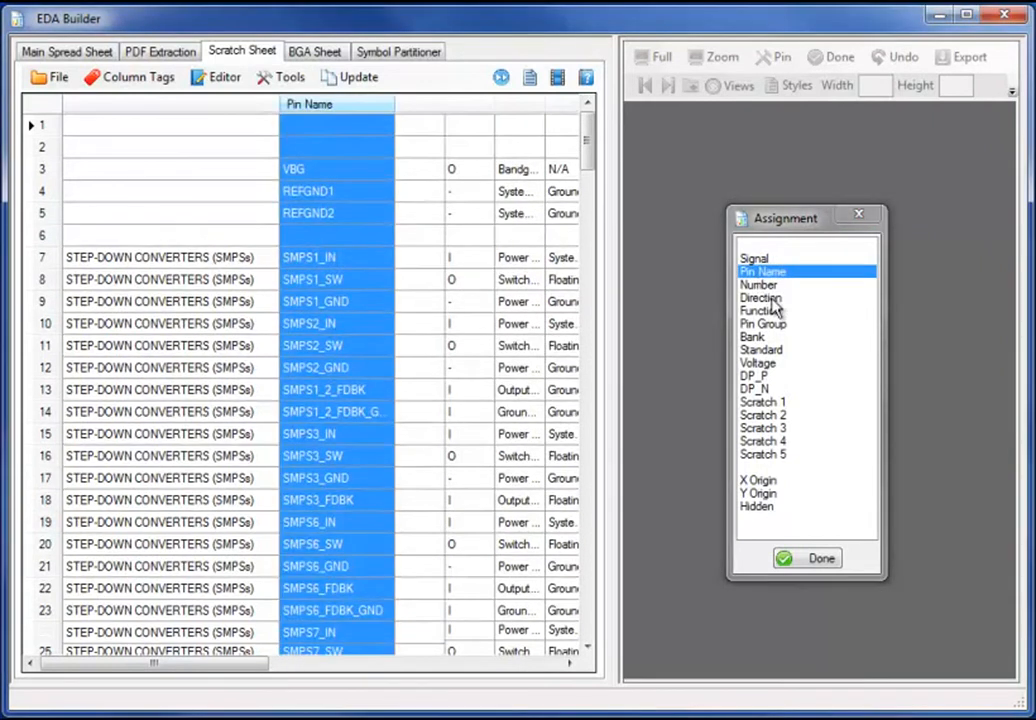
pyautogui.click(766, 299)
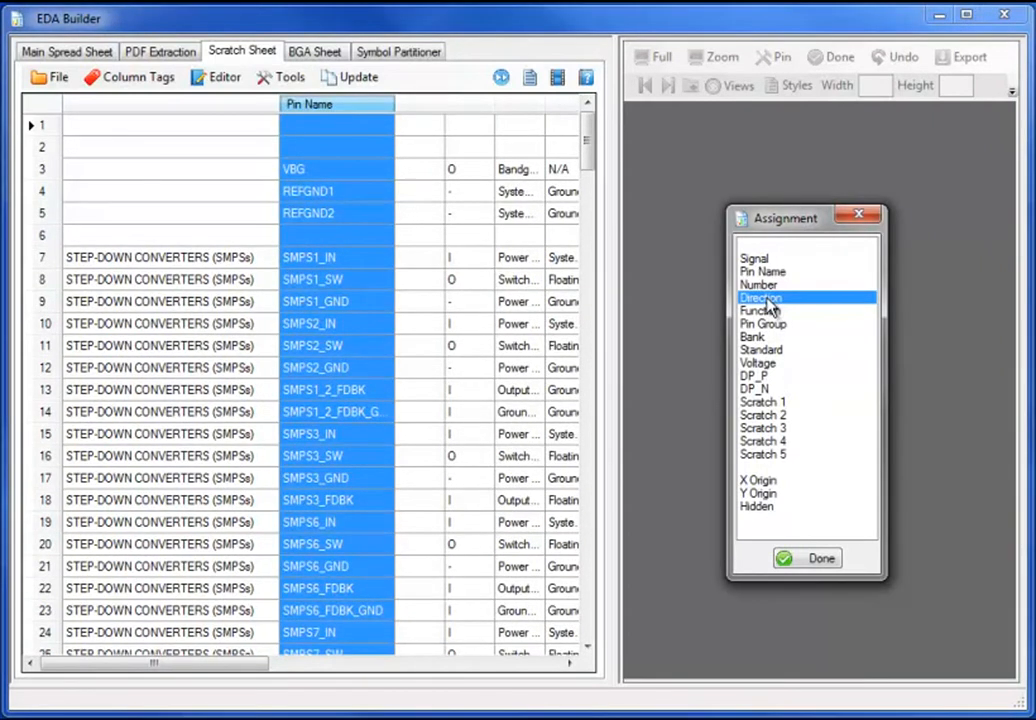
pyautogui.click(468, 106)
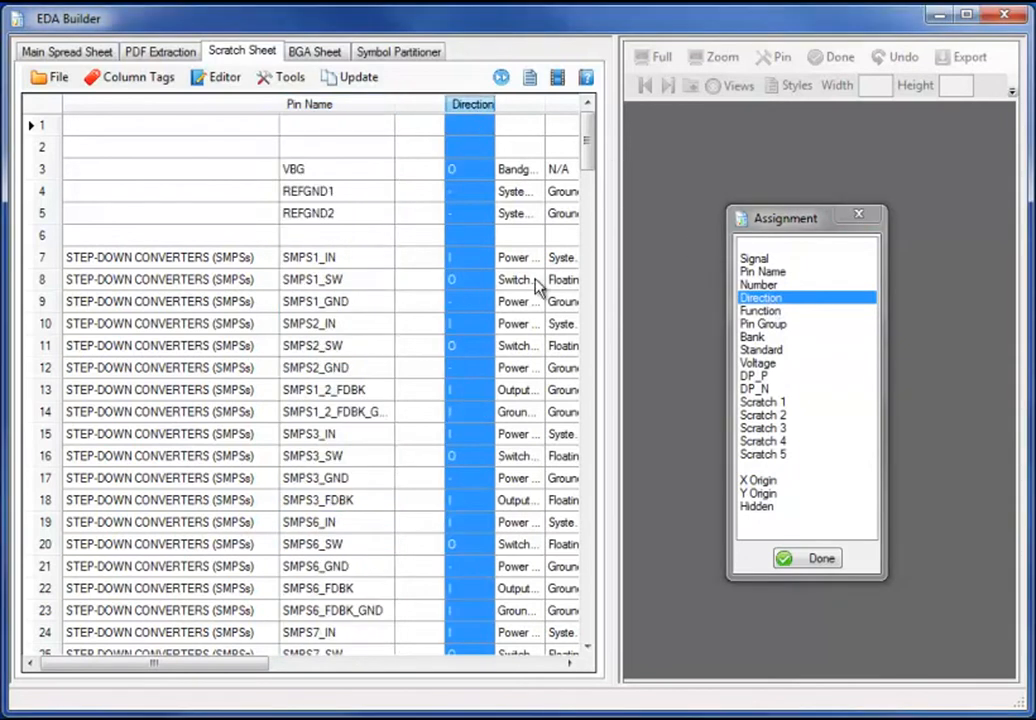
pyautogui.click(764, 324)
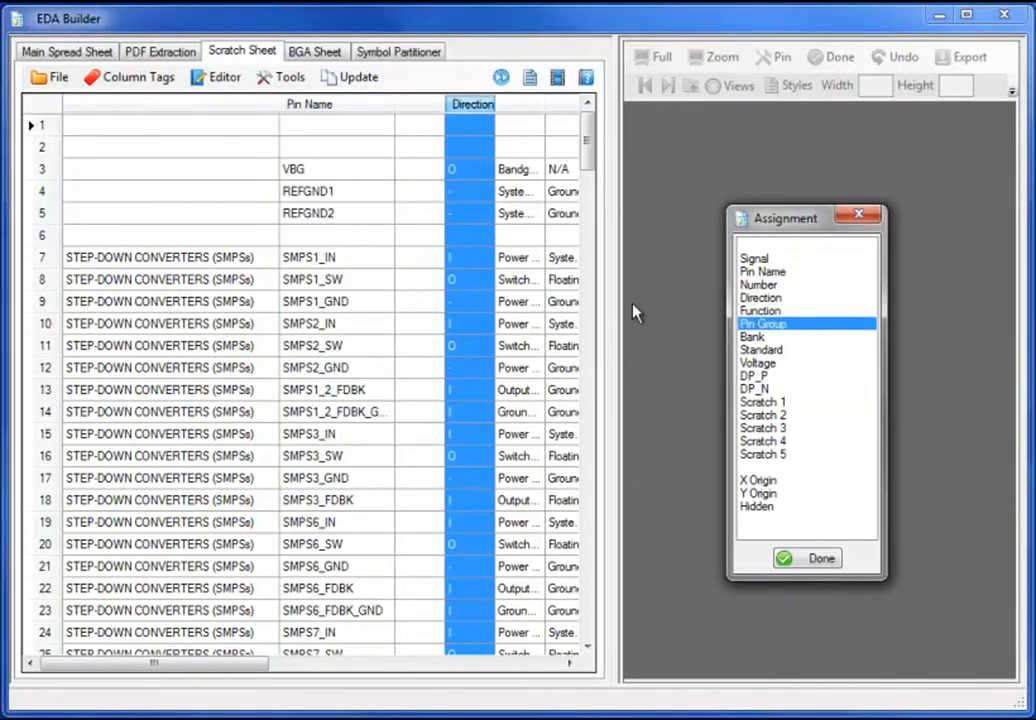
pyautogui.click(192, 107)
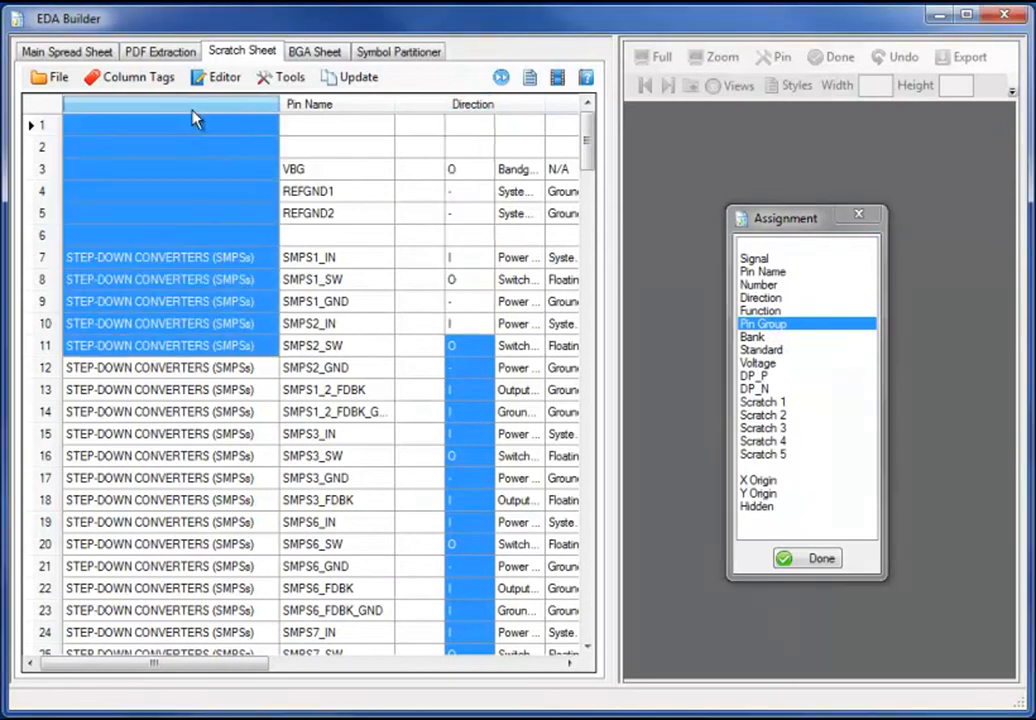
# Annotate the tagged columns to the Main Spread Sheet with the Direction / Pin Type / Pin Group option, using the Pin Name as the anchor.
pyautogui.click(344, 80)
pyautogui.click(347, 80)
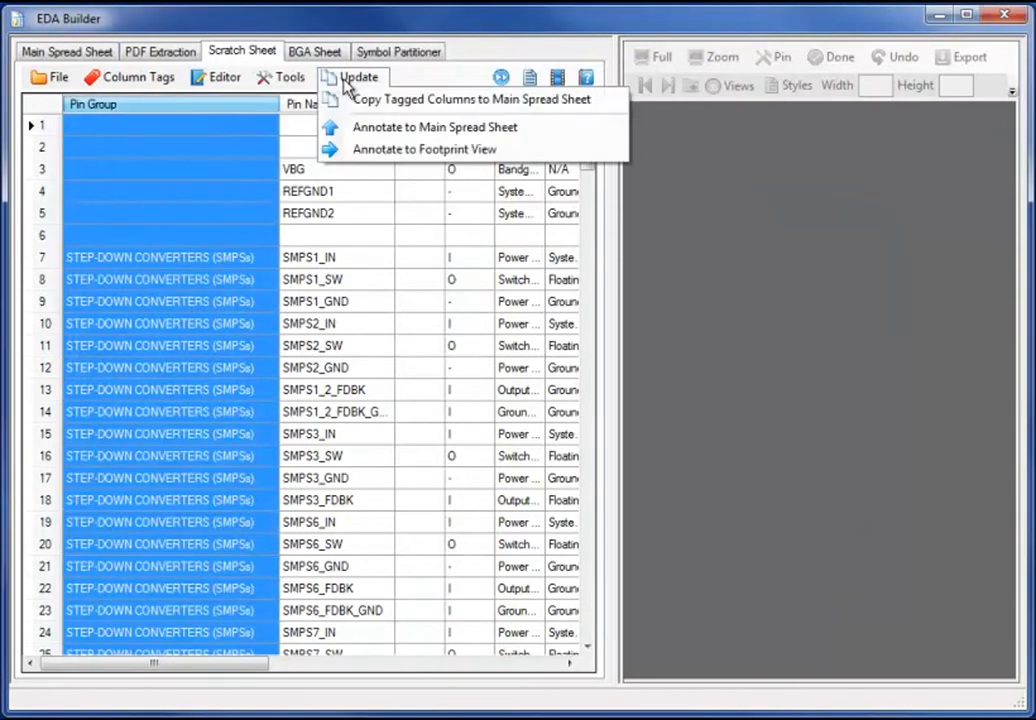
pyautogui.click(345, 80)
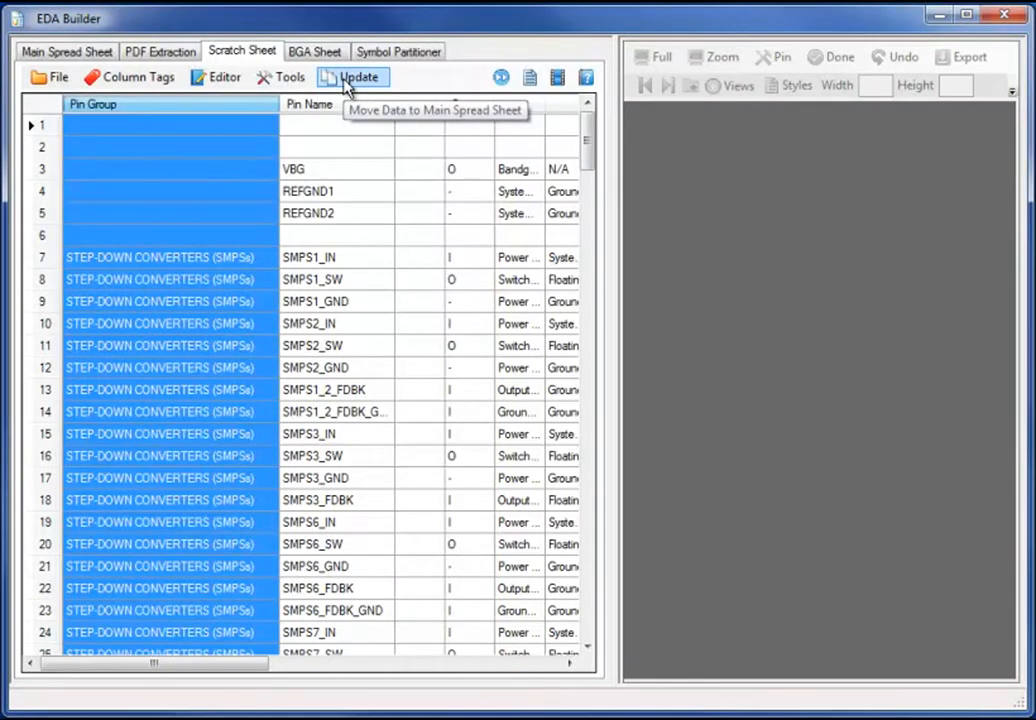
pyautogui.click(346, 84)
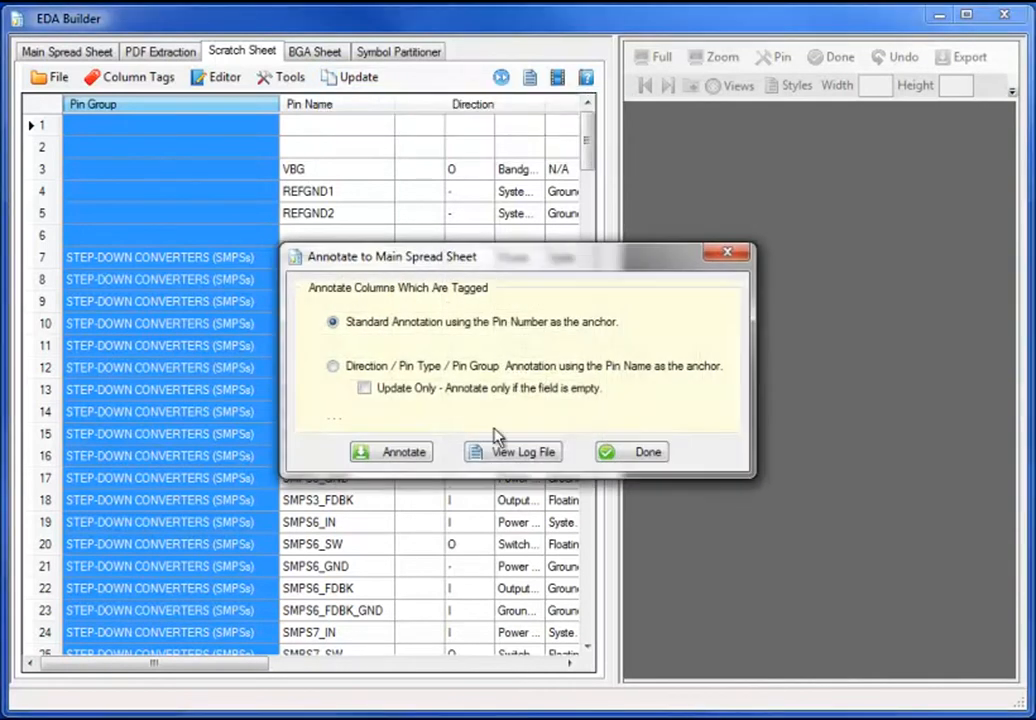
pyautogui.click(333, 367)
pyautogui.click(393, 460)
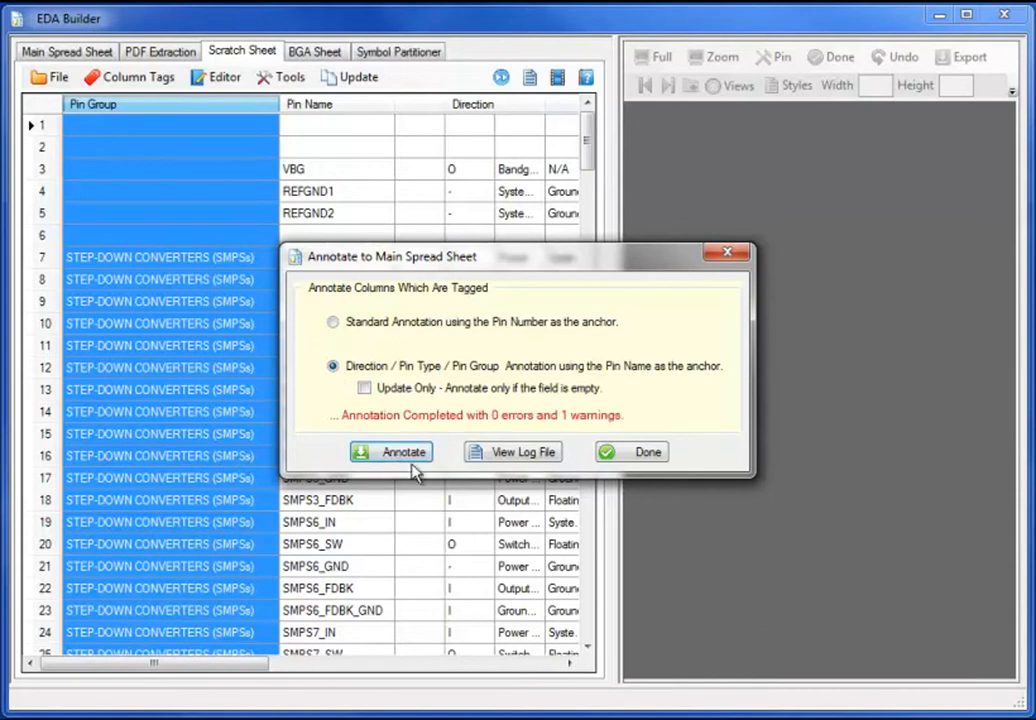
pyautogui.click(664, 456)
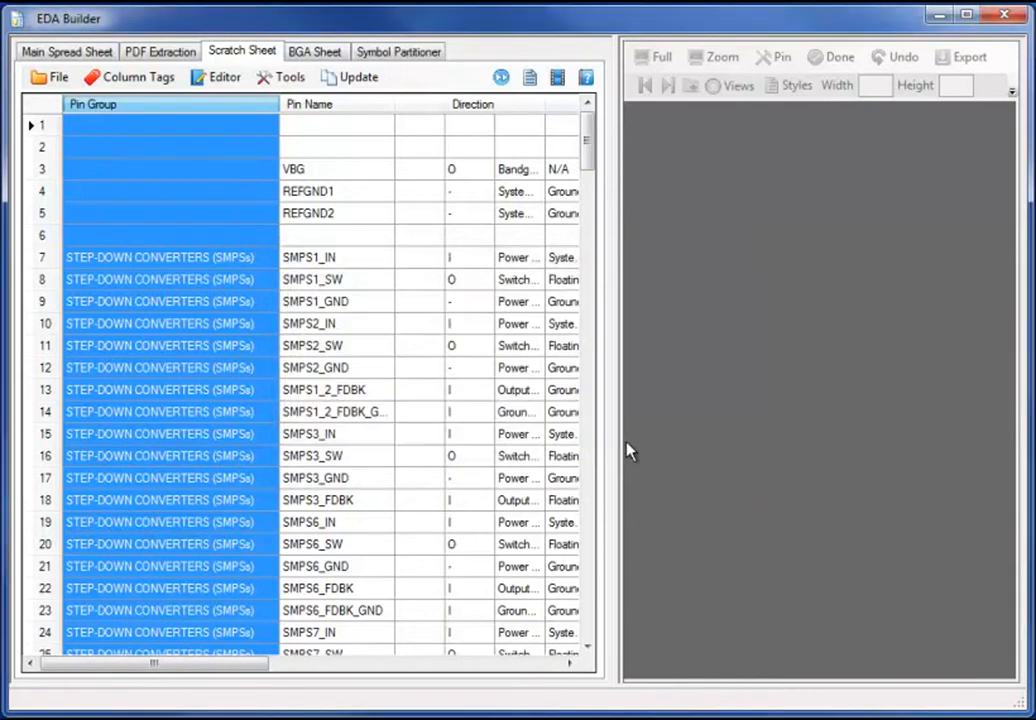
# Check the Main Spread Sheet's pin data and create unique names for the duplicate pins by appending an incrementing sequence number.
pyautogui.click(104, 55)
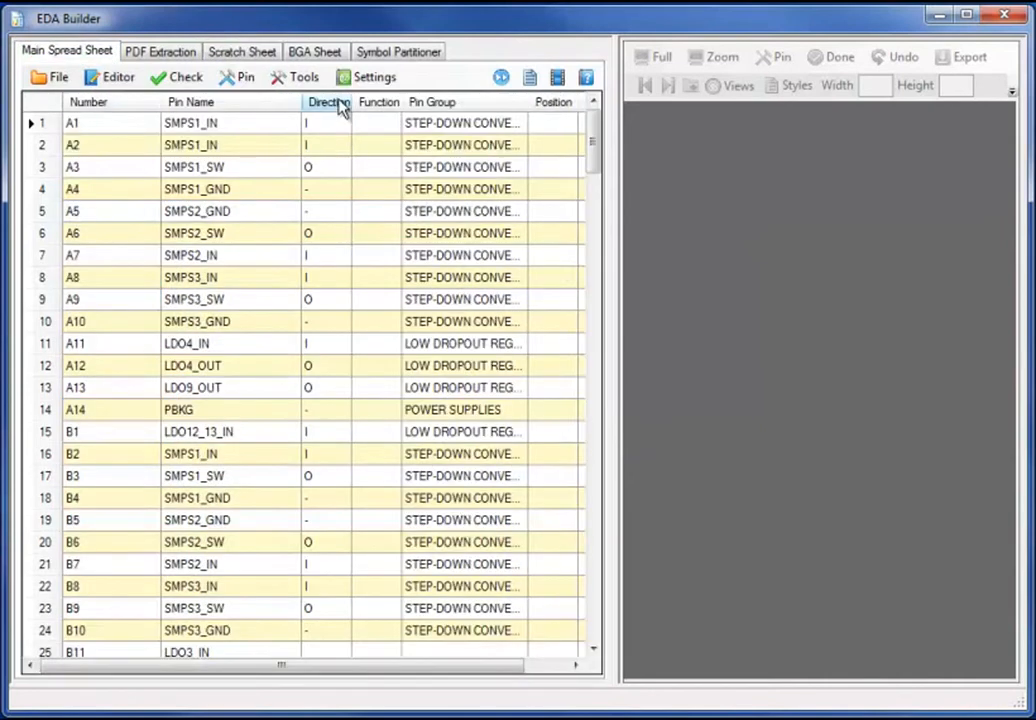
pyautogui.click(181, 80)
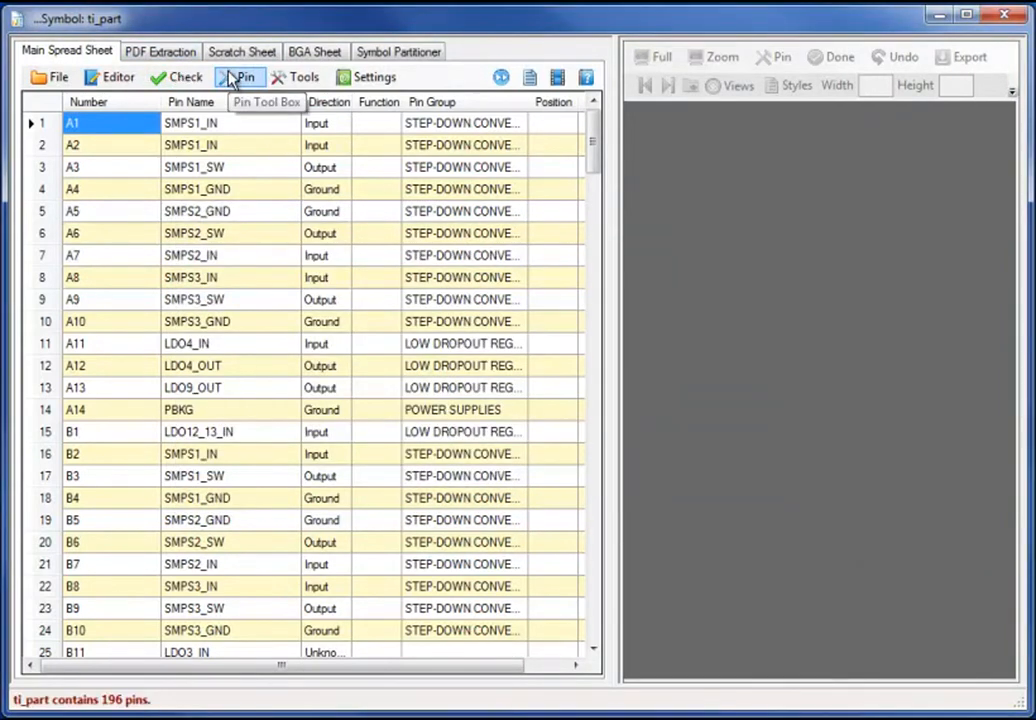
pyautogui.click(231, 79)
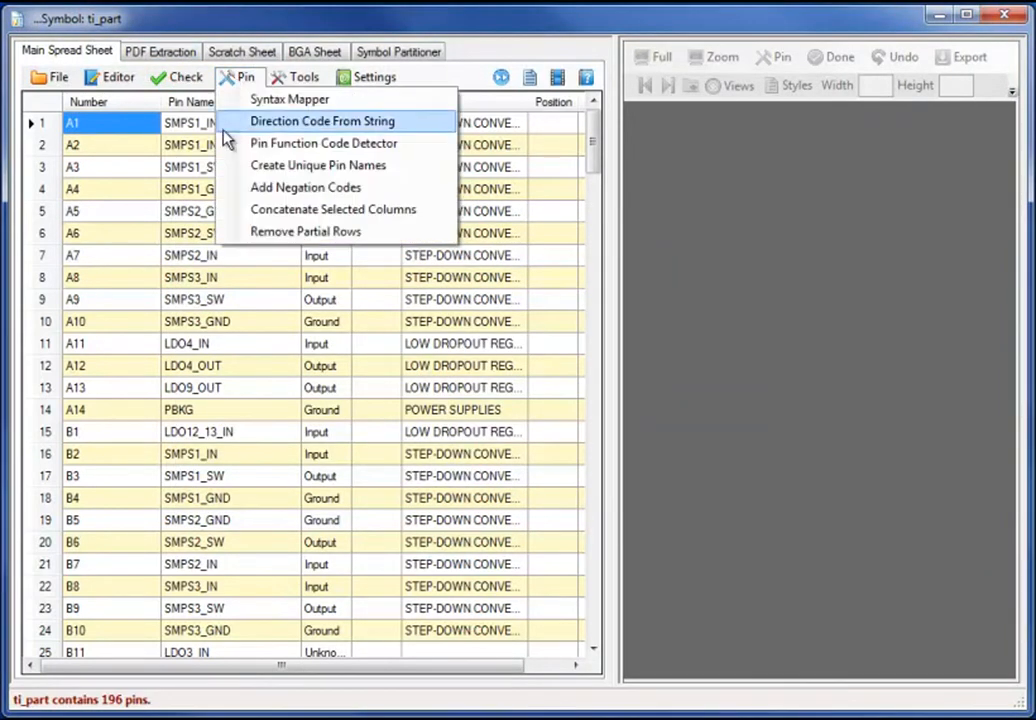
pyautogui.click(244, 166)
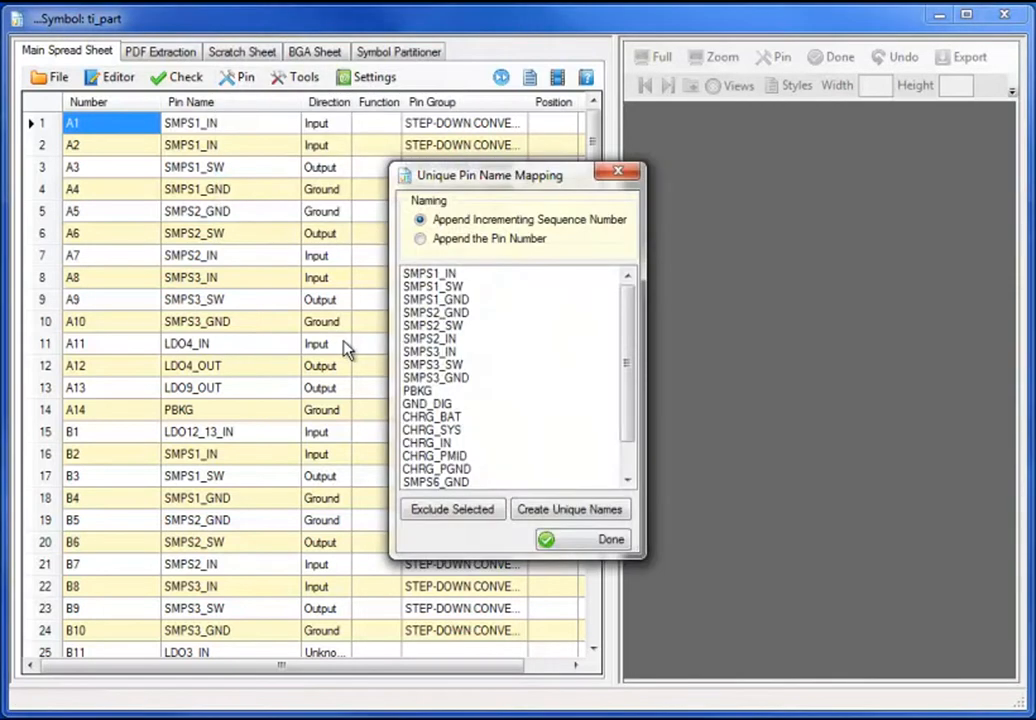
pyautogui.click(530, 514)
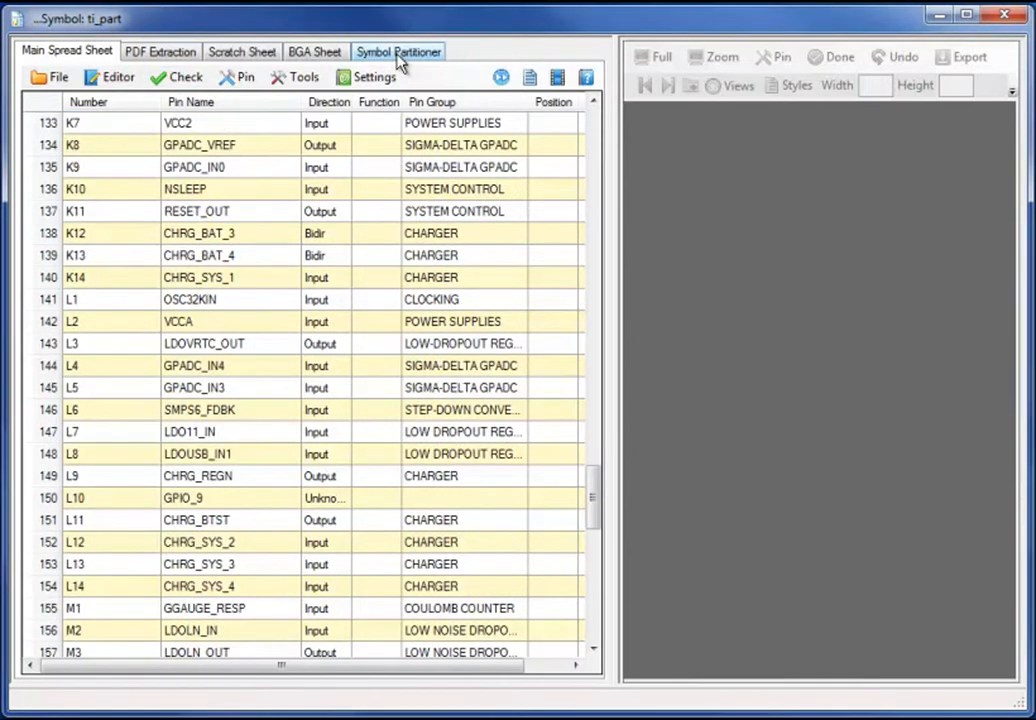
# Sort the pins in the Symbol Partitioner by Pin Name, by Pin Direction and finally by Pin Interface Group.
pyautogui.click(398, 55)
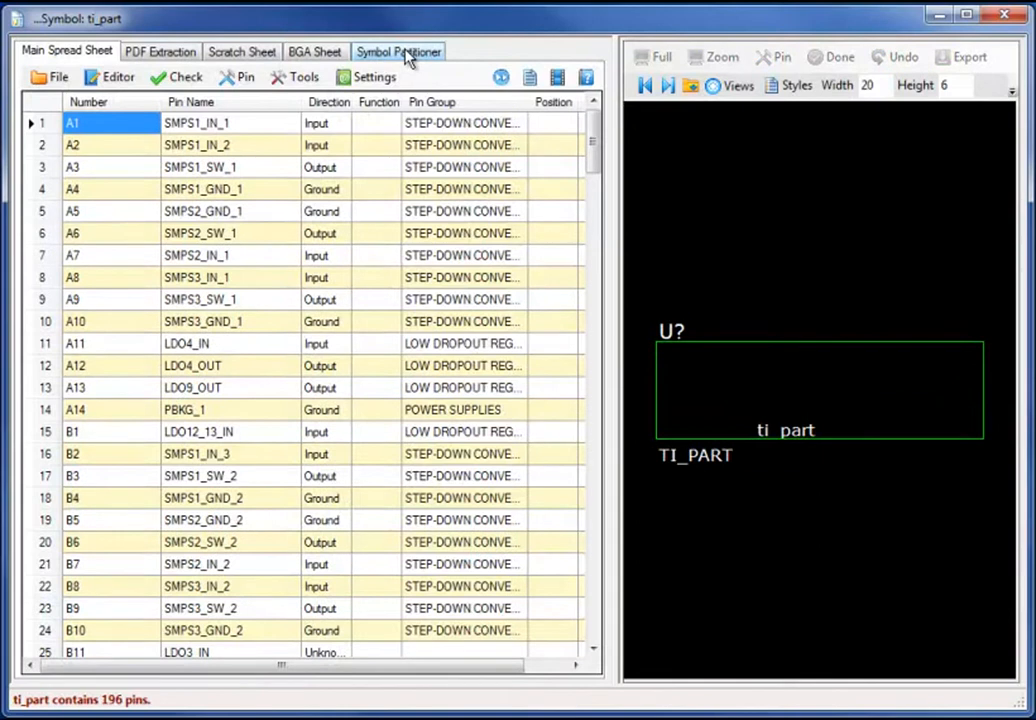
pyautogui.click(400, 52)
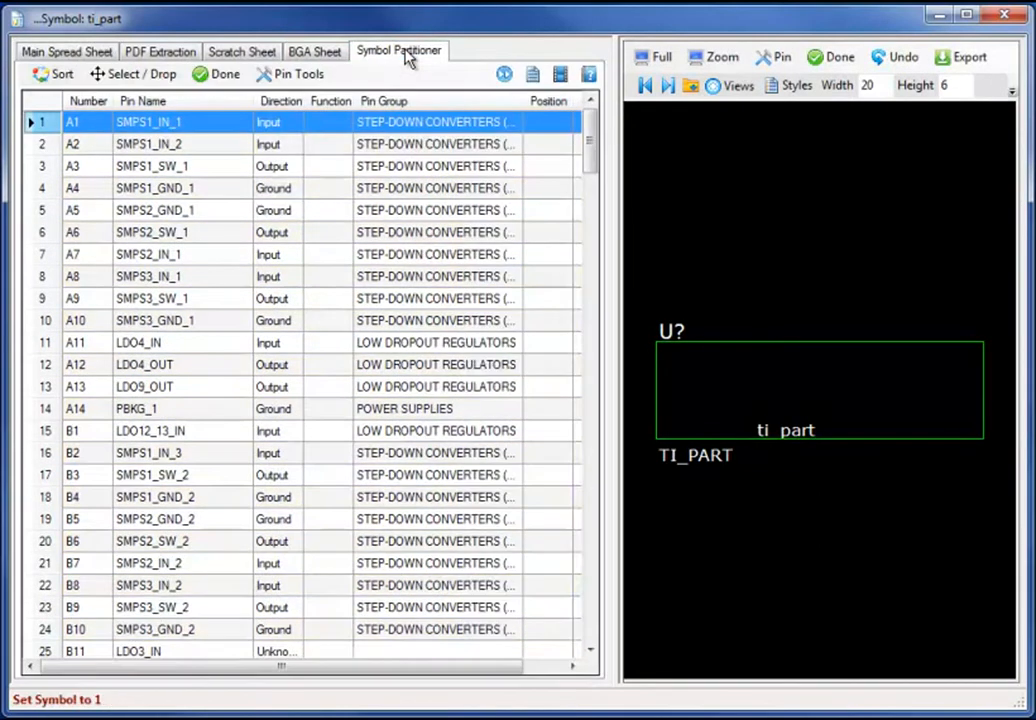
pyautogui.click(57, 75)
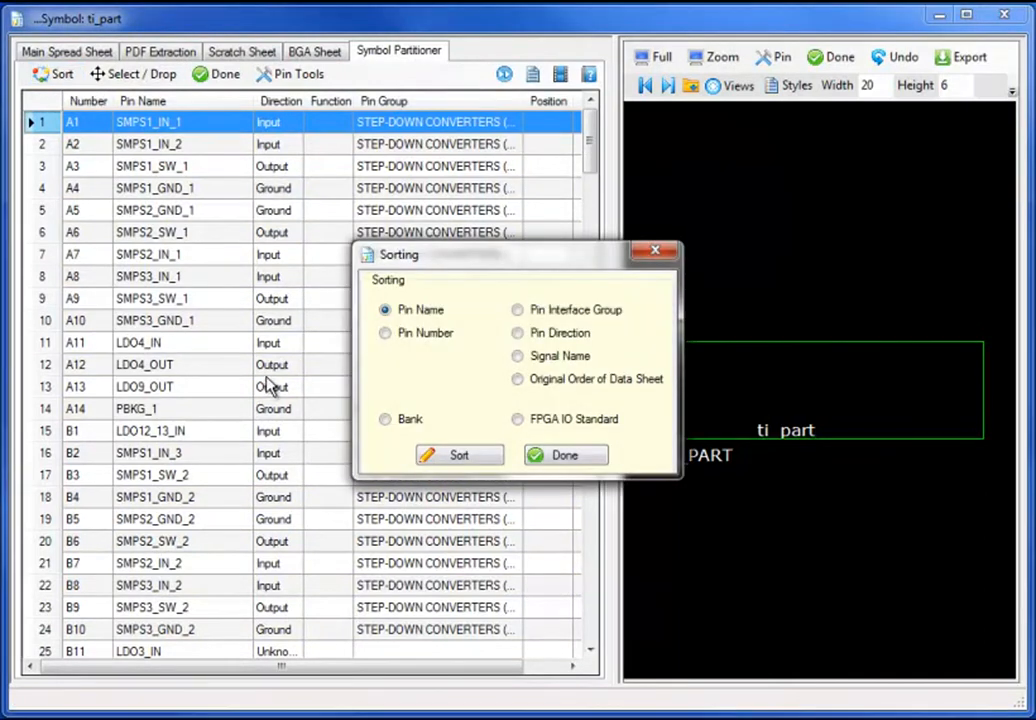
pyautogui.click(488, 468)
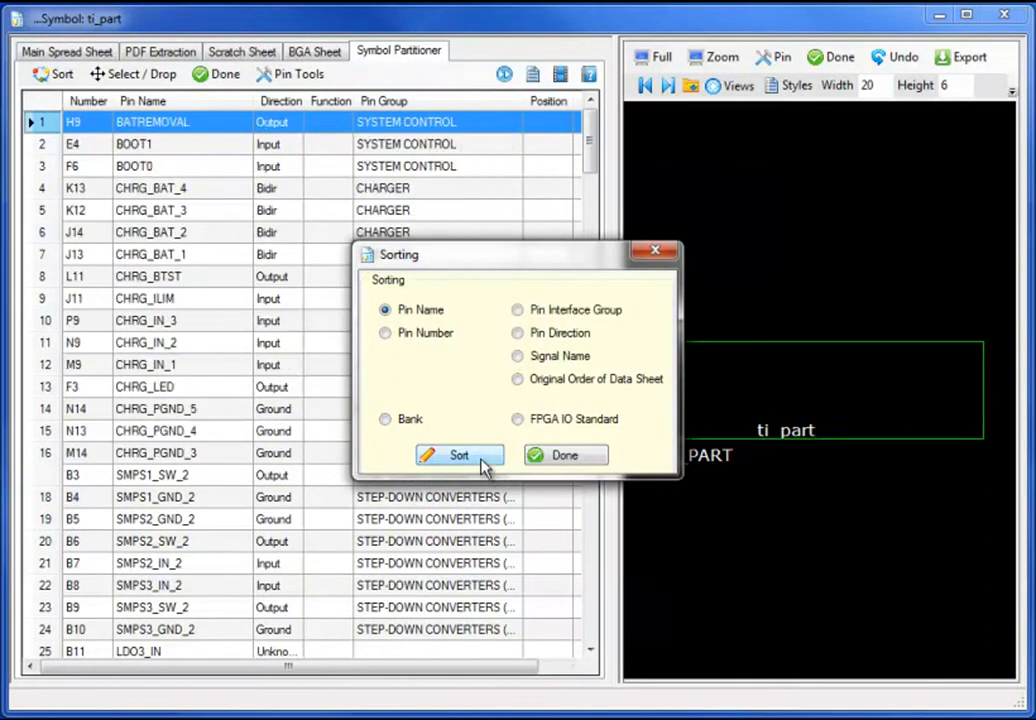
pyautogui.click(517, 333)
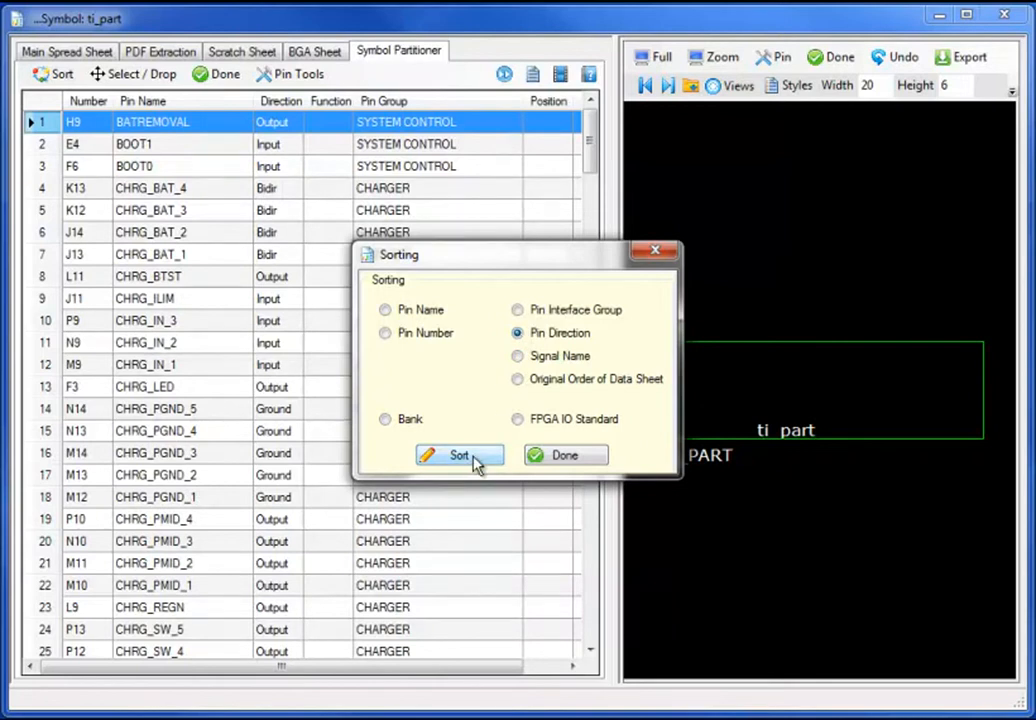
pyautogui.click(475, 460)
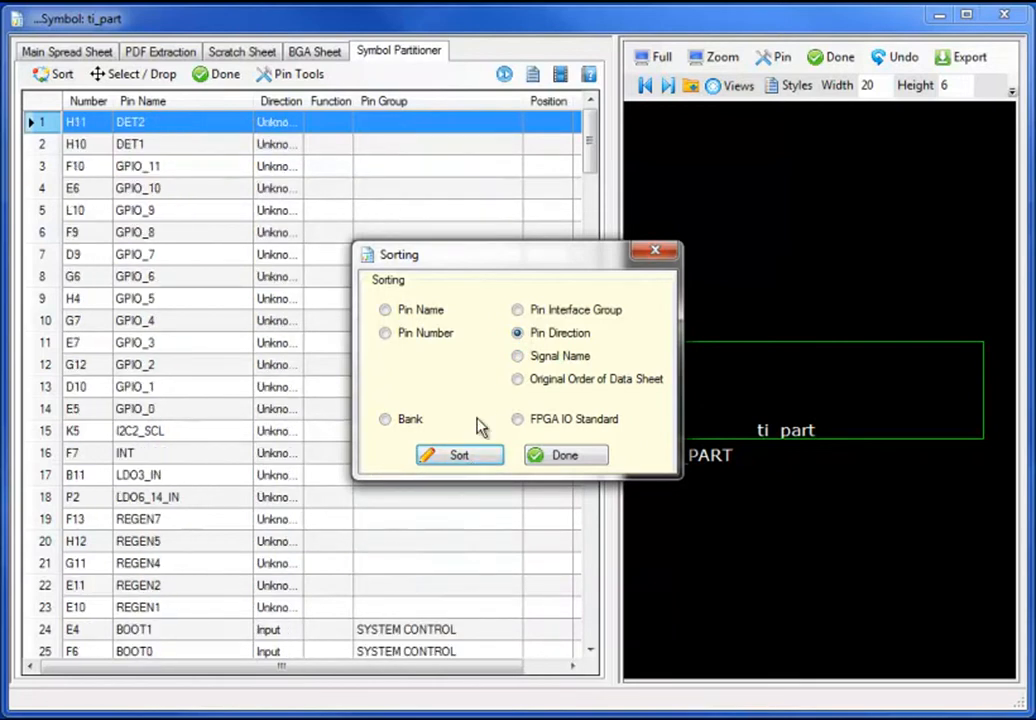
pyautogui.click(518, 311)
pyautogui.click(461, 460)
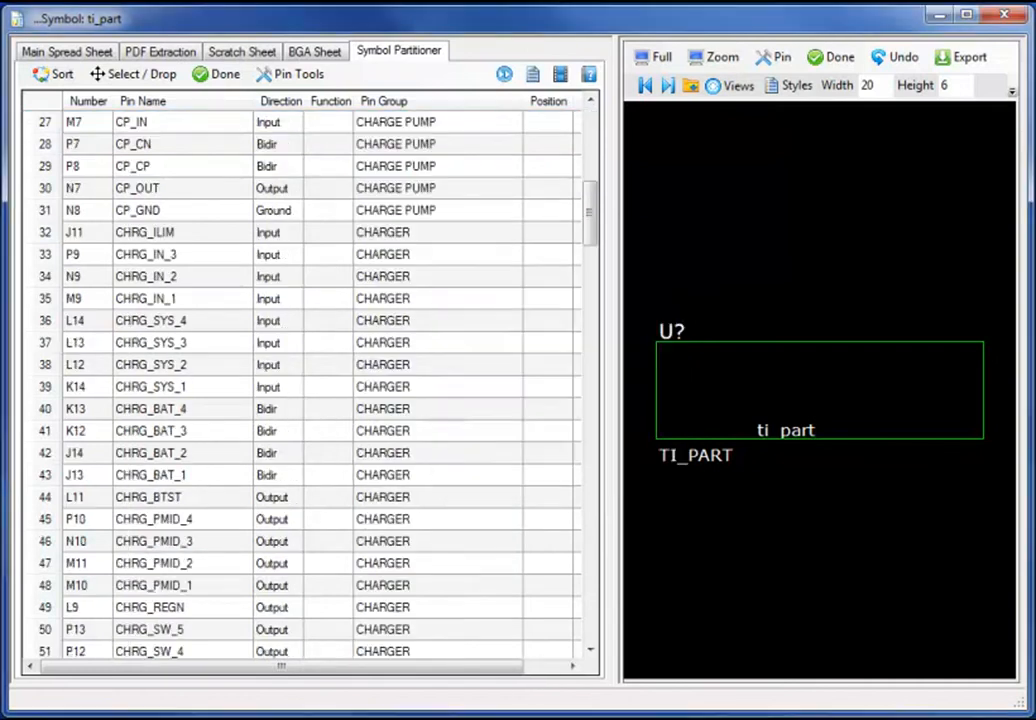
# Place charge pump pin CP_IN on the symbol's left edge and CP_CN, CP_CP, CP_OUT and, after a gap, CP_GND on its right edge.
pyautogui.click(127, 123)
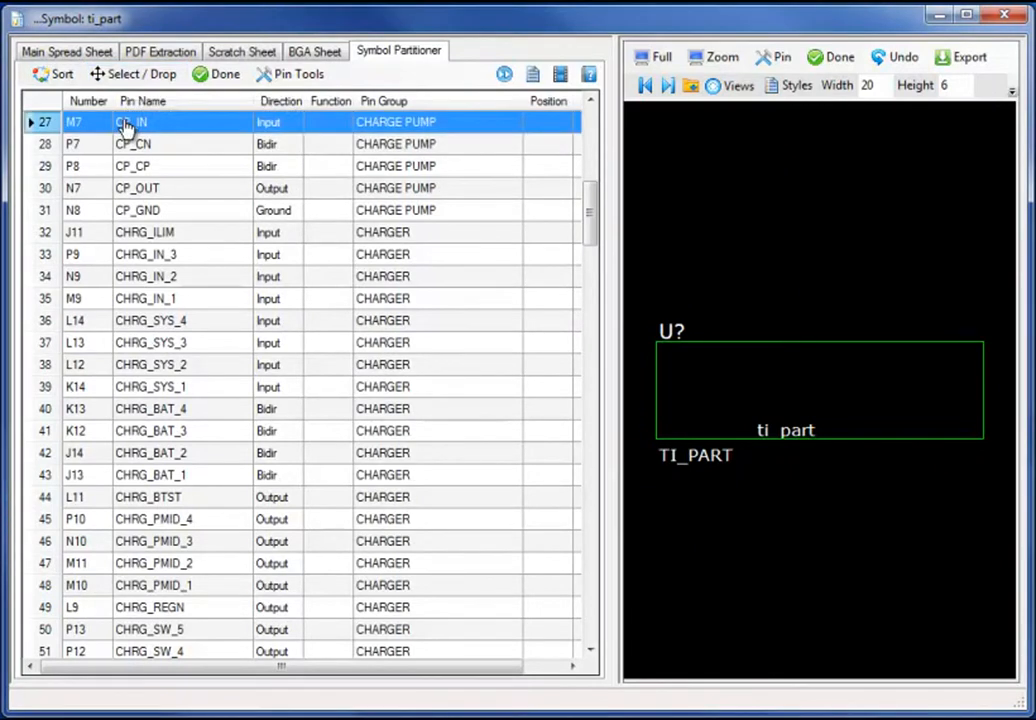
pyautogui.click(647, 367)
pyautogui.keyDown('shift'); pyautogui.click(358, 144); pyautogui.keyUp('shift')
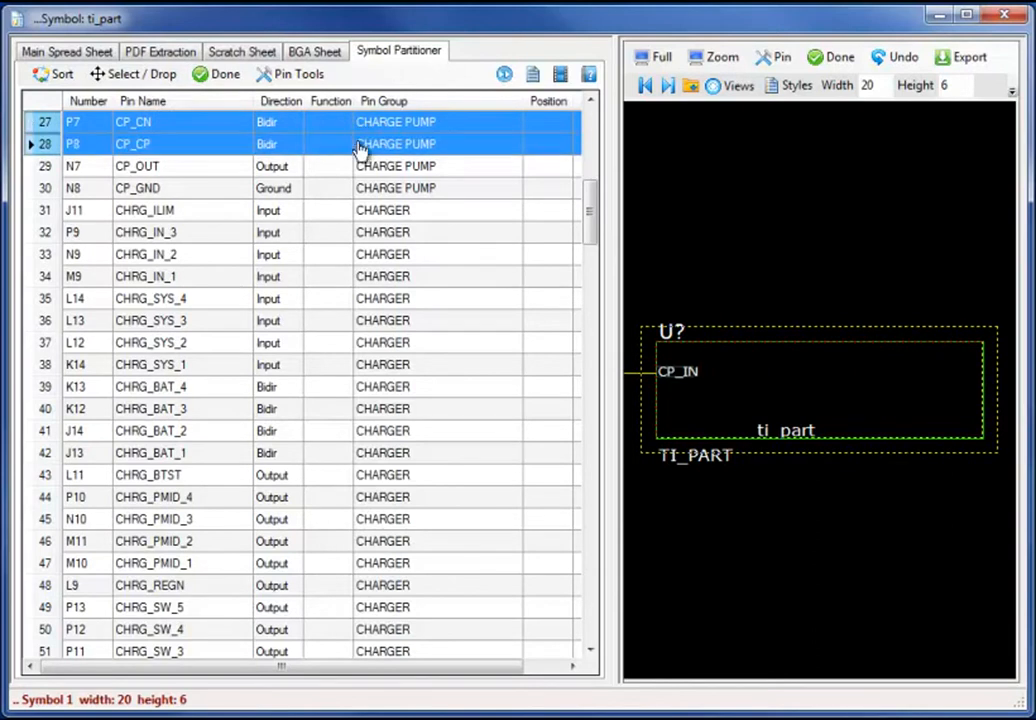
pyautogui.keyDown('shift'); pyautogui.click(360, 166); pyautogui.keyUp('shift')
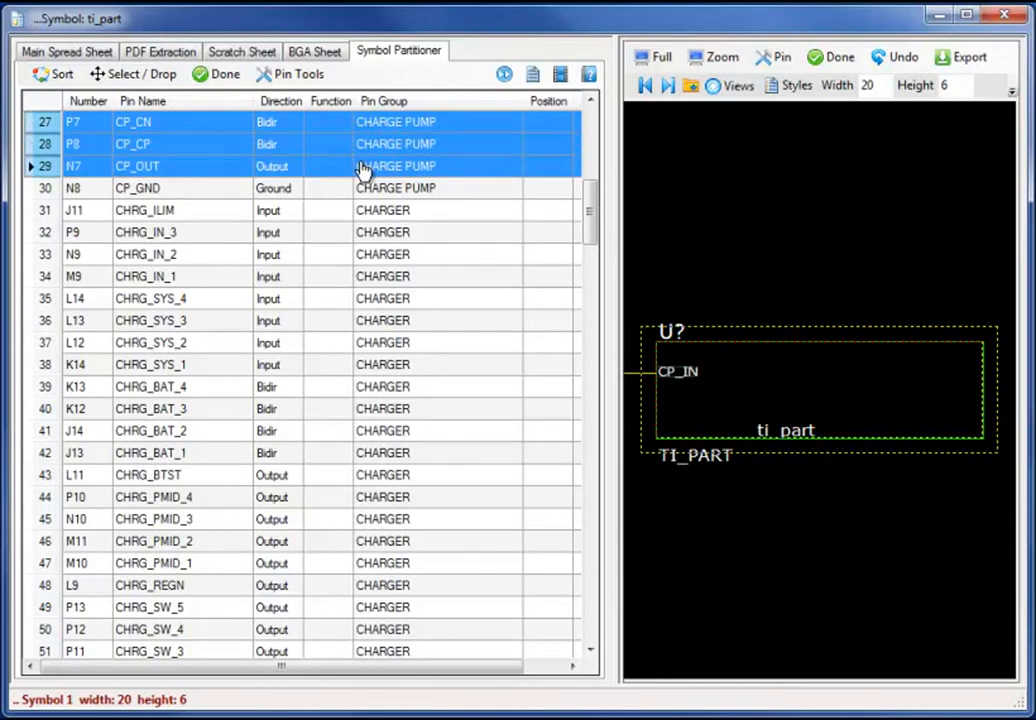
pyautogui.click(995, 370)
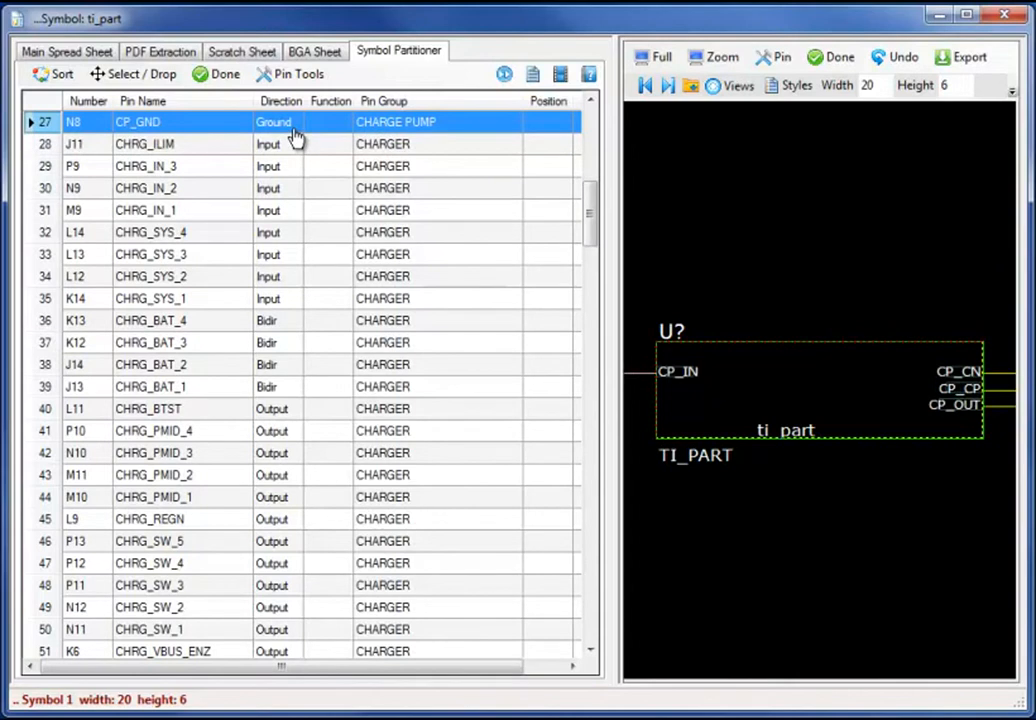
pyautogui.click(994, 435)
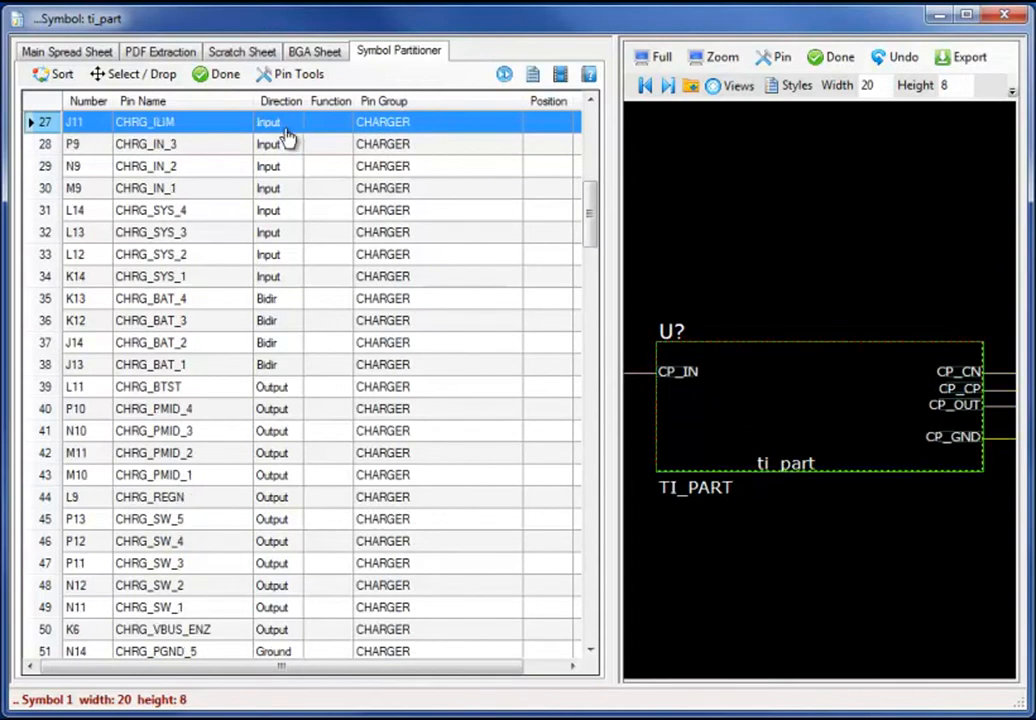
# Place the charger input pins CHRG_ILIM through CHRG_SYS_1 on the symbol's left edge, below CP_IN.
pyautogui.moveTo(286, 123); pyautogui.dragTo(301, 343)
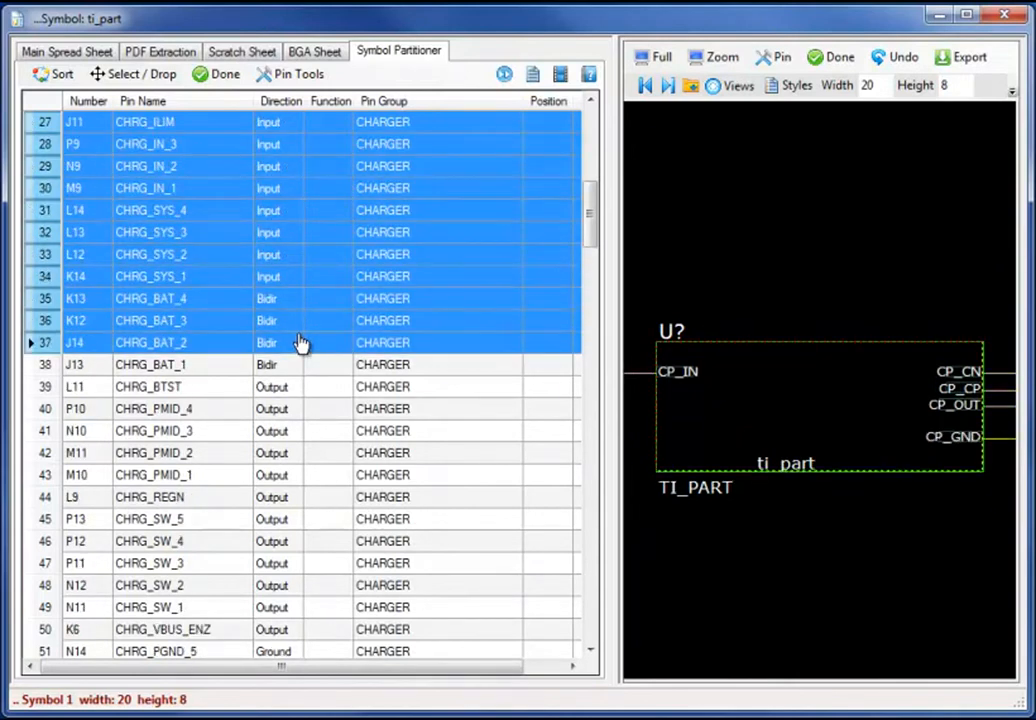
pyautogui.moveTo(311, 288); pyautogui.dragTo(311, 286)
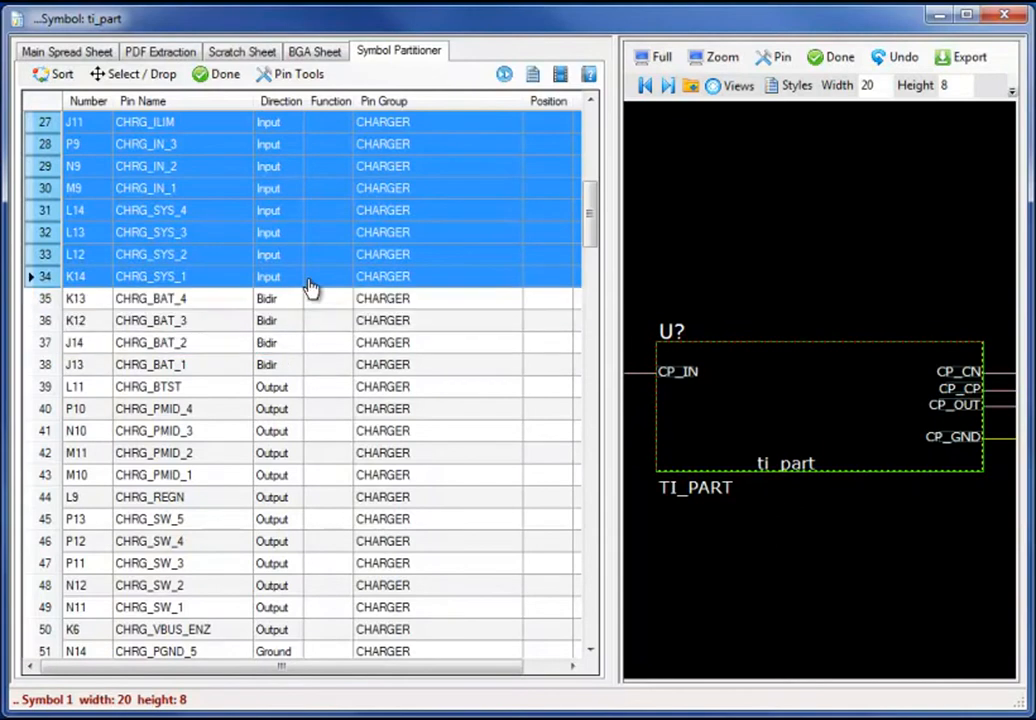
pyautogui.click(655, 470)
# Place the bidirectional and output charger pins CHRG_BAT_4 through CHRG_VBUS_ENZ on the symbol's right edge, below CP_GND.
pyautogui.moveTo(277, 126); pyautogui.dragTo(281, 408)
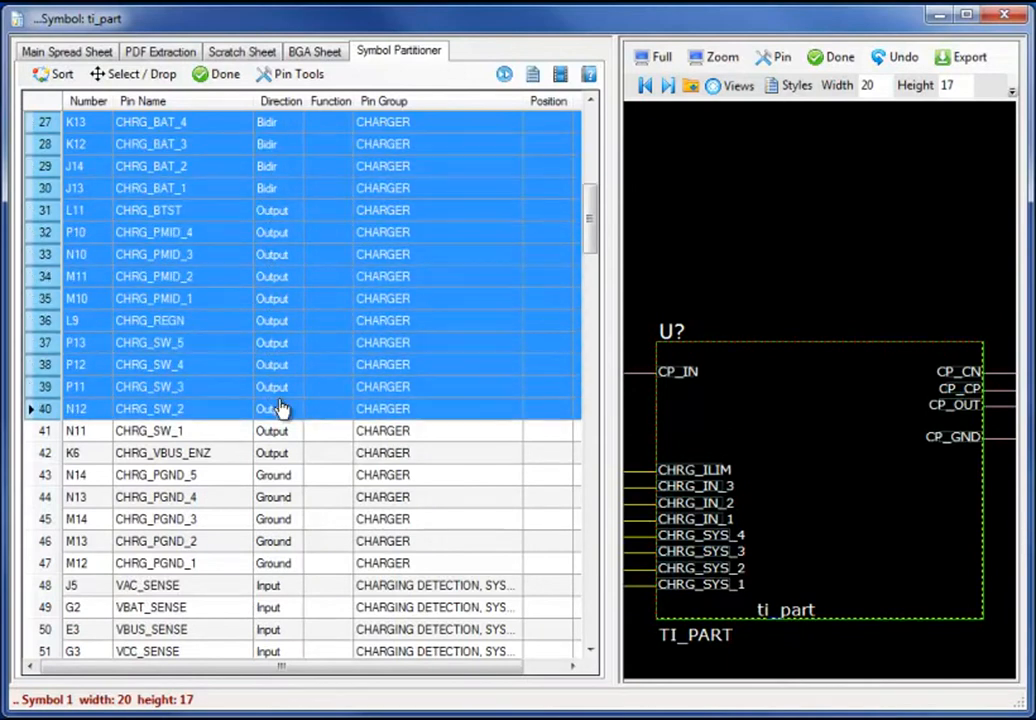
pyautogui.moveTo(281, 408); pyautogui.dragTo(293, 460)
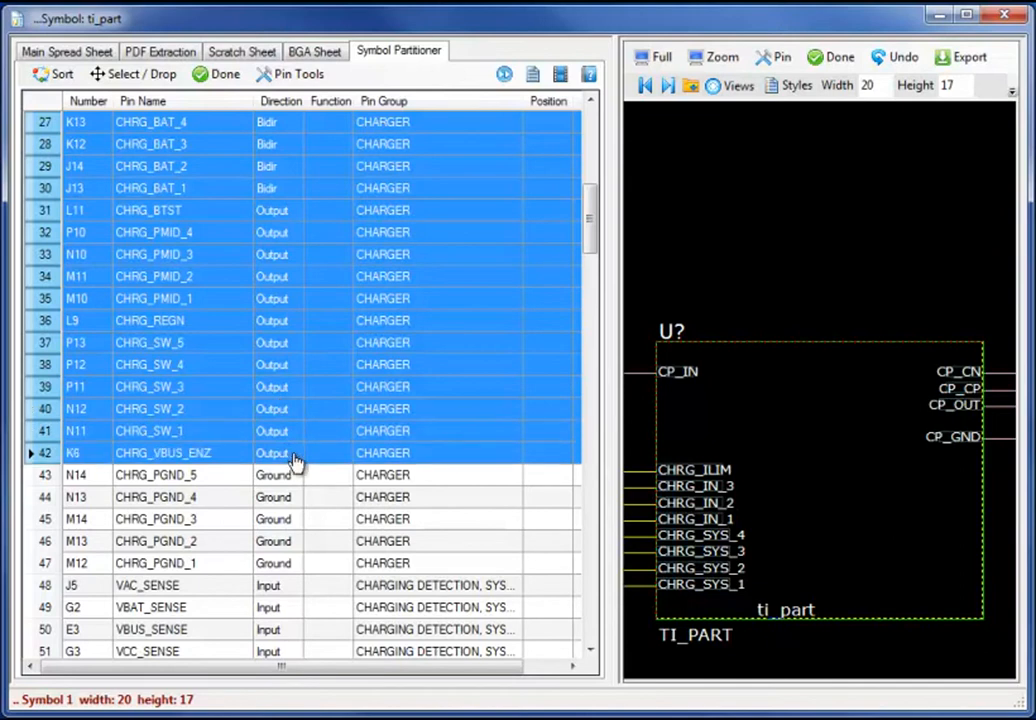
pyautogui.click(993, 474)
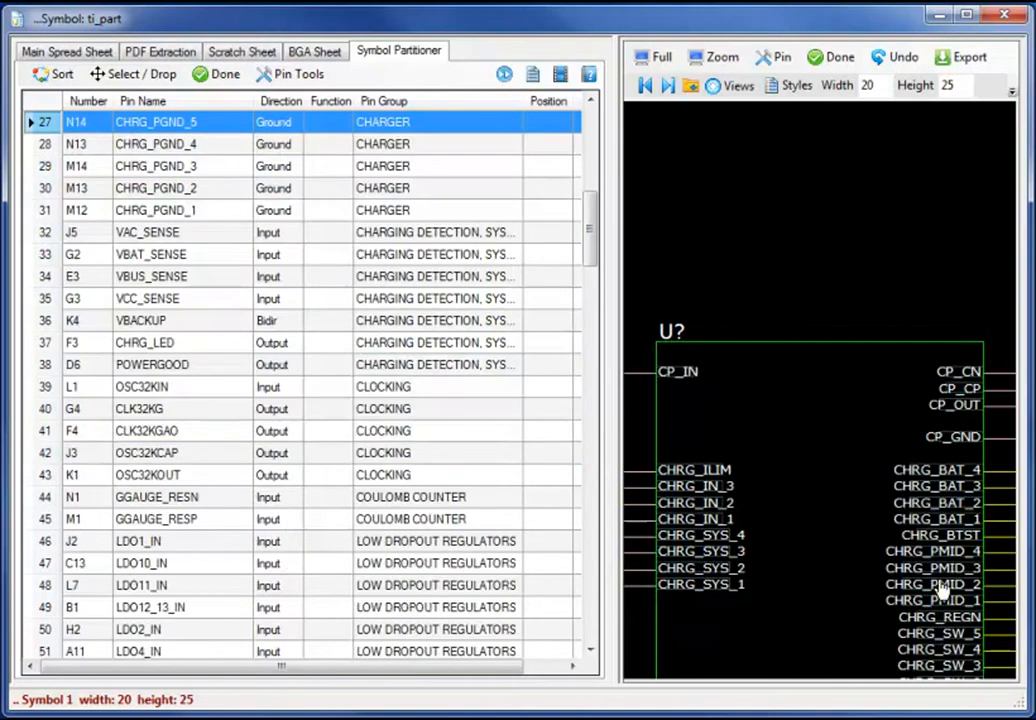
# Place charger ground pins CHRG_PGND_5 through CHRG_PGND_1 on the symbol's right edge, below CHRG_VBUS_ENZ after a gap.
pyautogui.moveTo(381, 129); pyautogui.dragTo(381, 214)
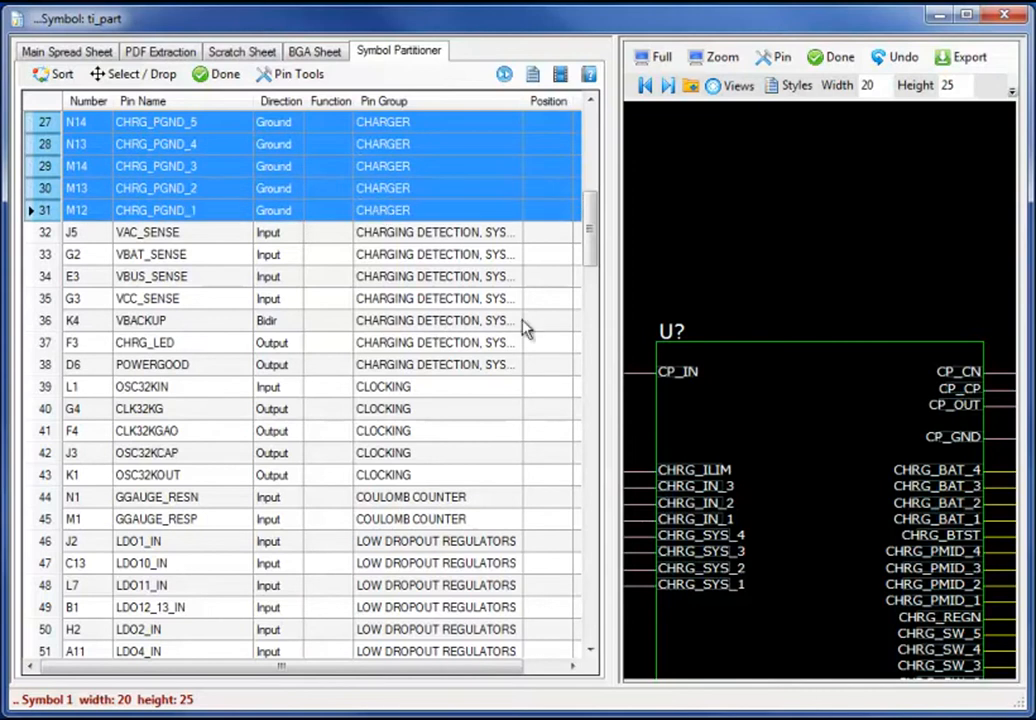
pyautogui.click(643, 57)
pyautogui.click(958, 600)
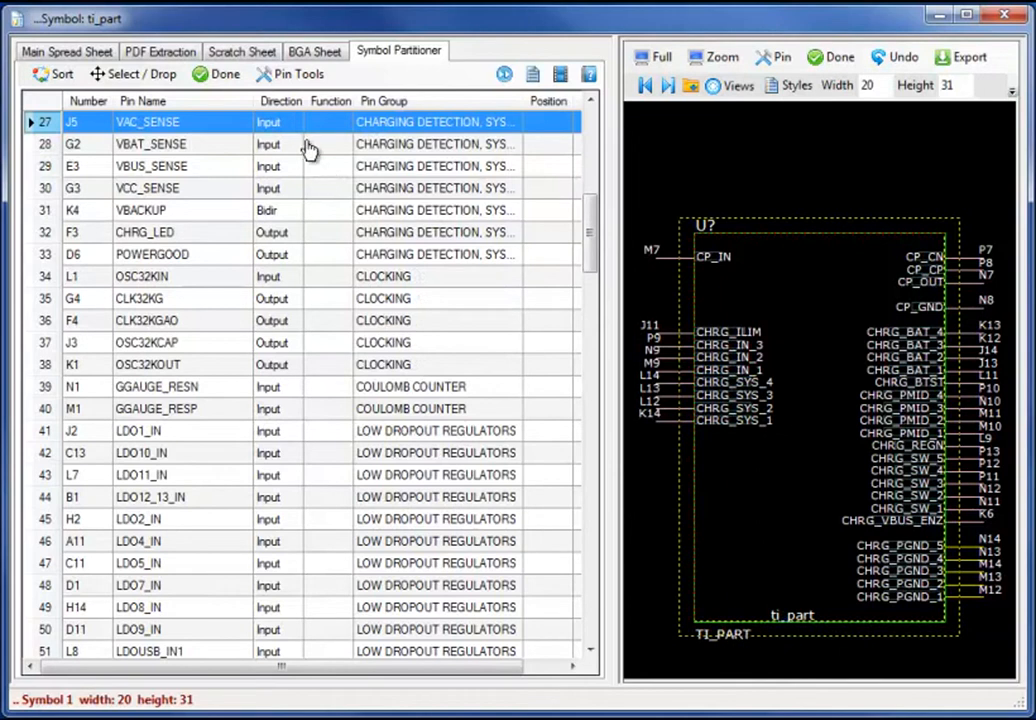
# Place charging detection pins VAC_SENSE through VCC_SENSE on the symbol's left edge below CHRG_PGND_1's level, and VBACKUP, CHRG_LED and POWERGOOD on its right edge.
pyautogui.moveTo(300, 124); pyautogui.dragTo(296, 188)
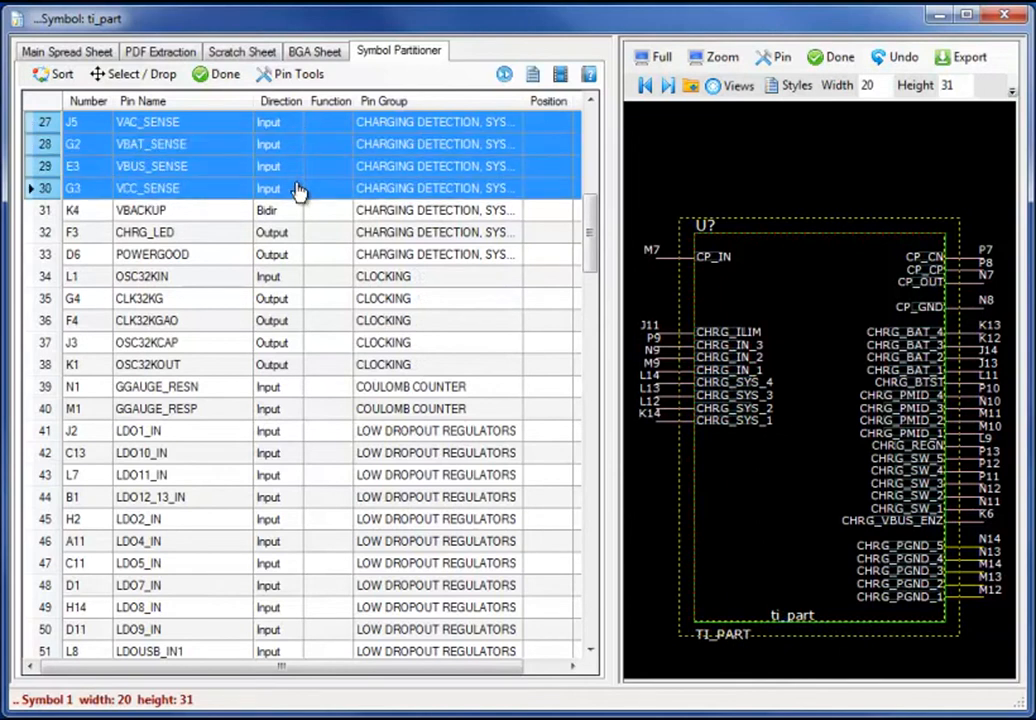
pyautogui.click(690, 620)
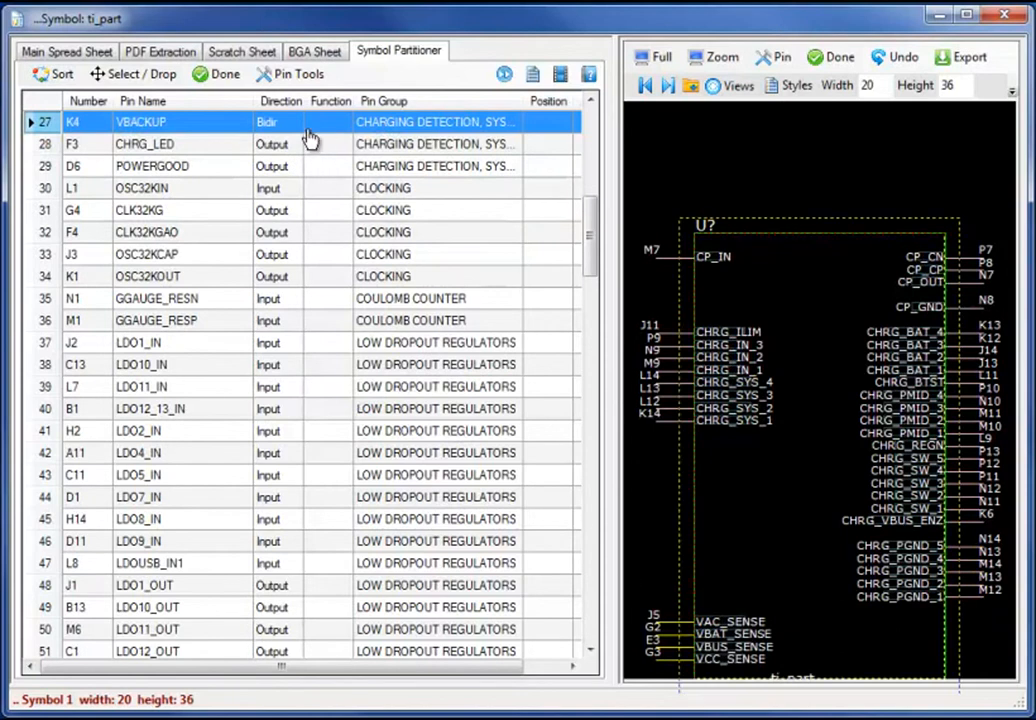
pyautogui.moveTo(393, 130); pyautogui.dragTo(428, 175)
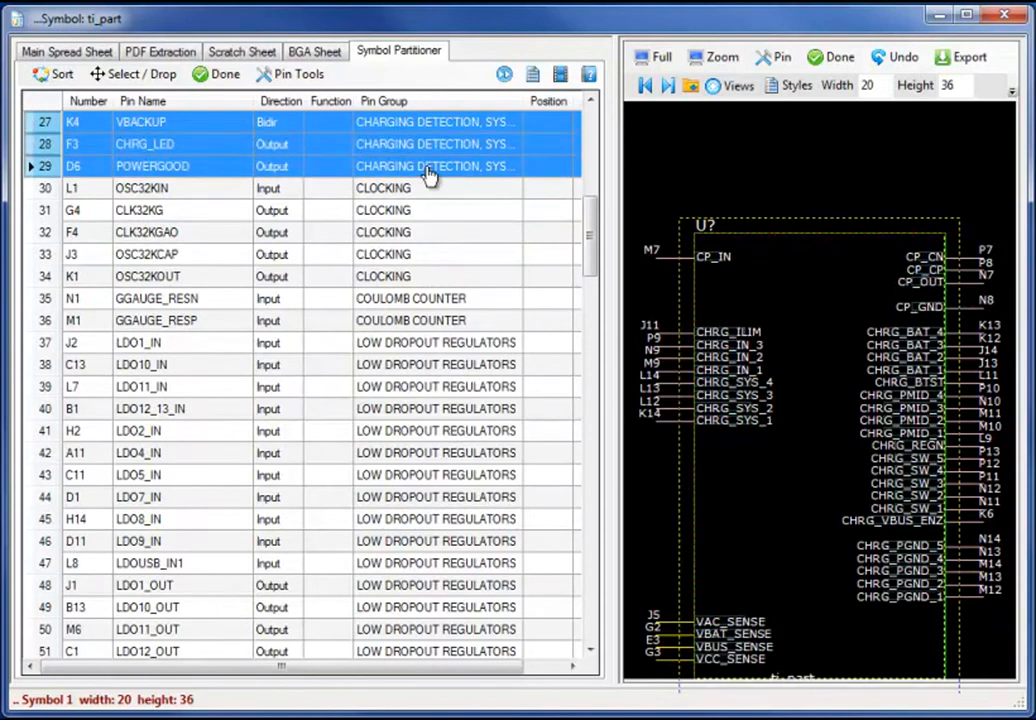
pyautogui.click(962, 630)
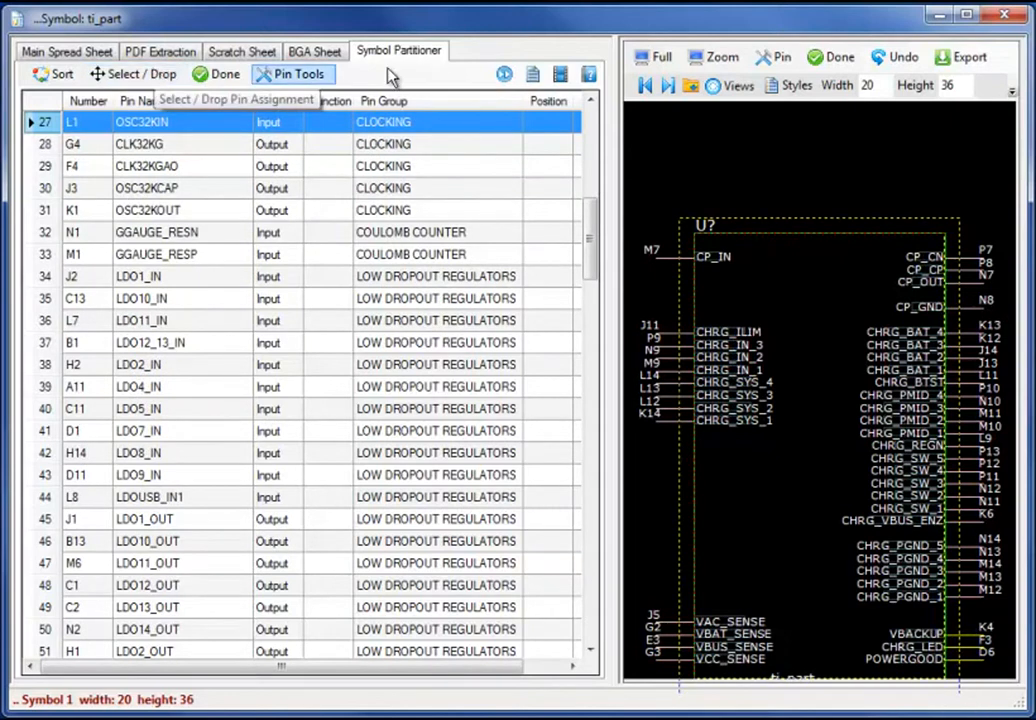
# Place clocking pin OSC32KIN on the symbol's left edge below VCC_SENSE and CLK32KG, CLK32KGAO, OSC32KCAP and OSC32KOUT on its right edge below POWERGOOD.
pyautogui.click(662, 58)
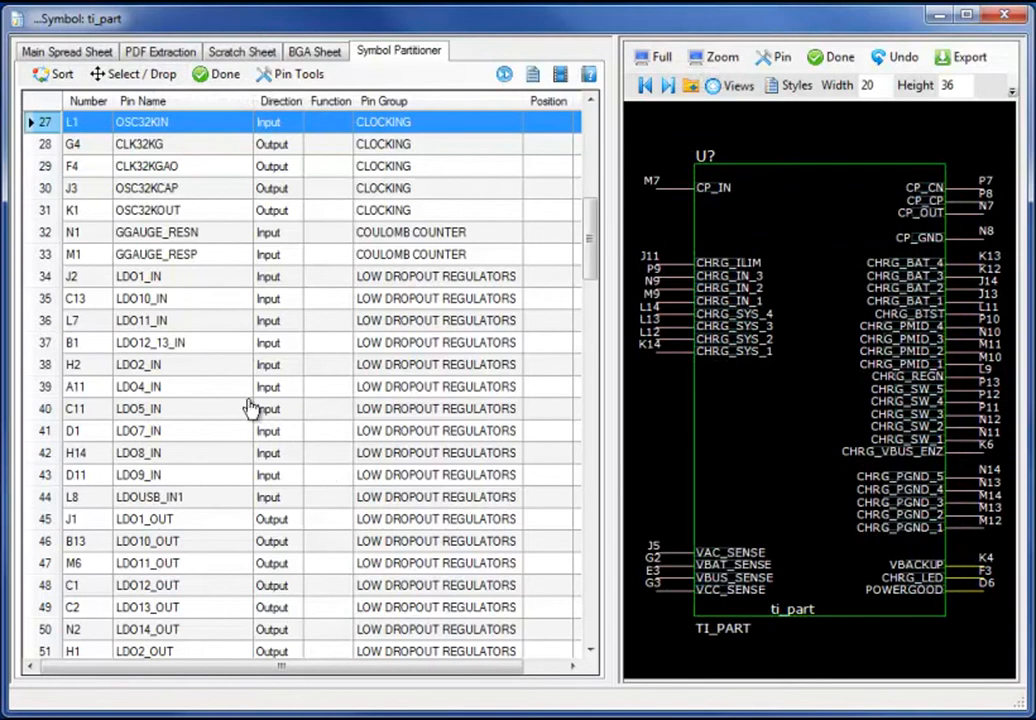
pyautogui.moveTo(212, 124); pyautogui.dragTo(224, 186)
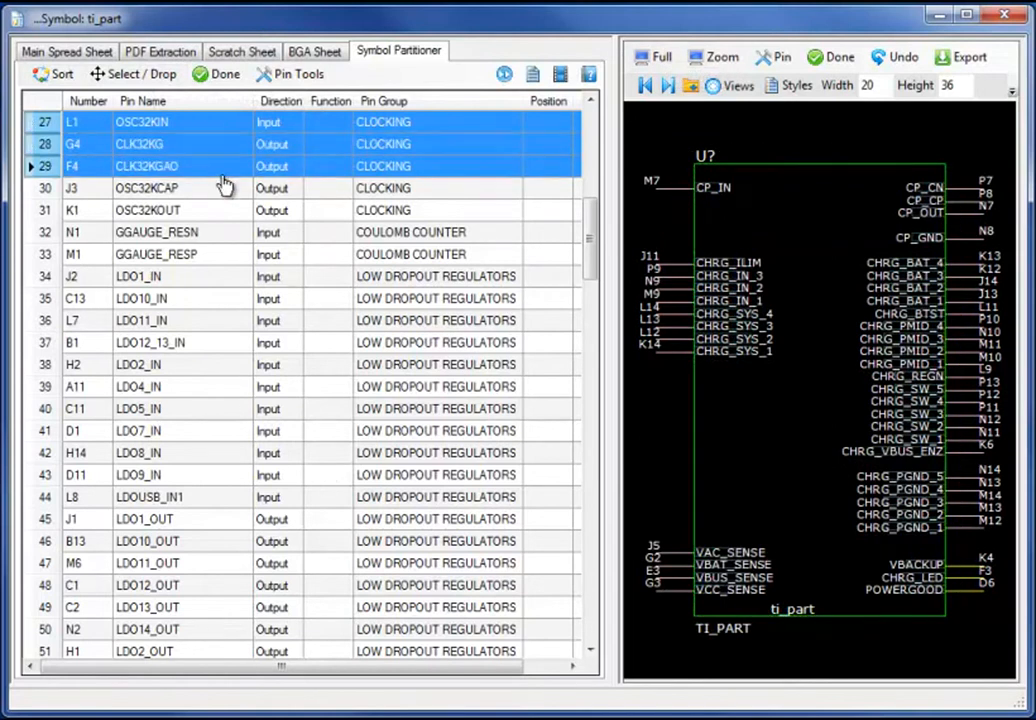
pyautogui.click(232, 127)
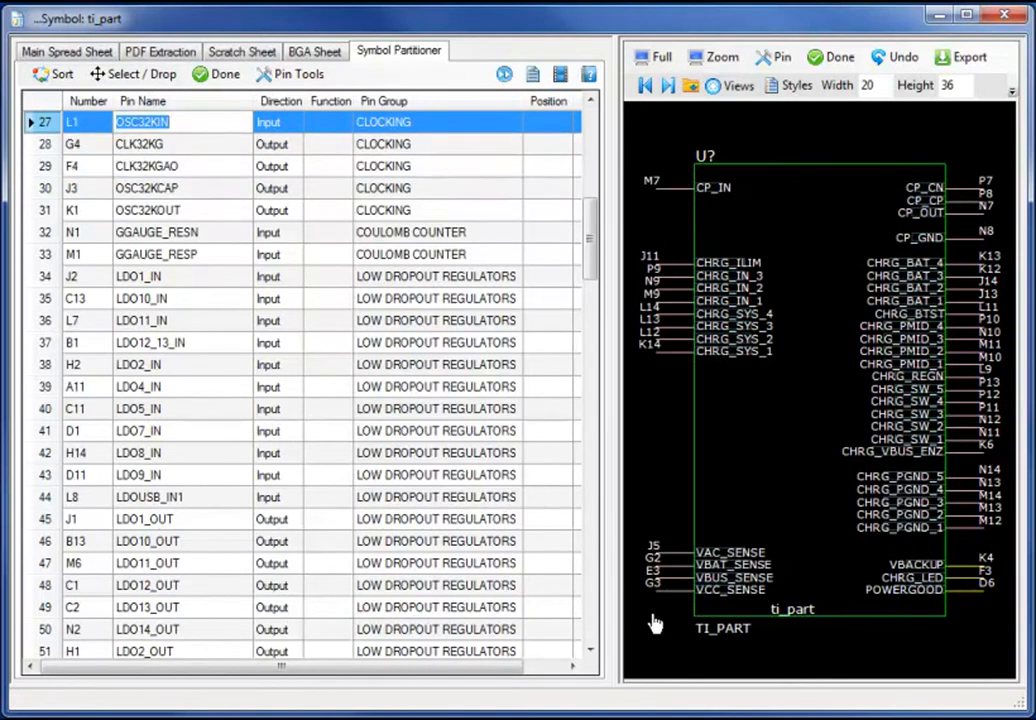
pyautogui.click(688, 620)
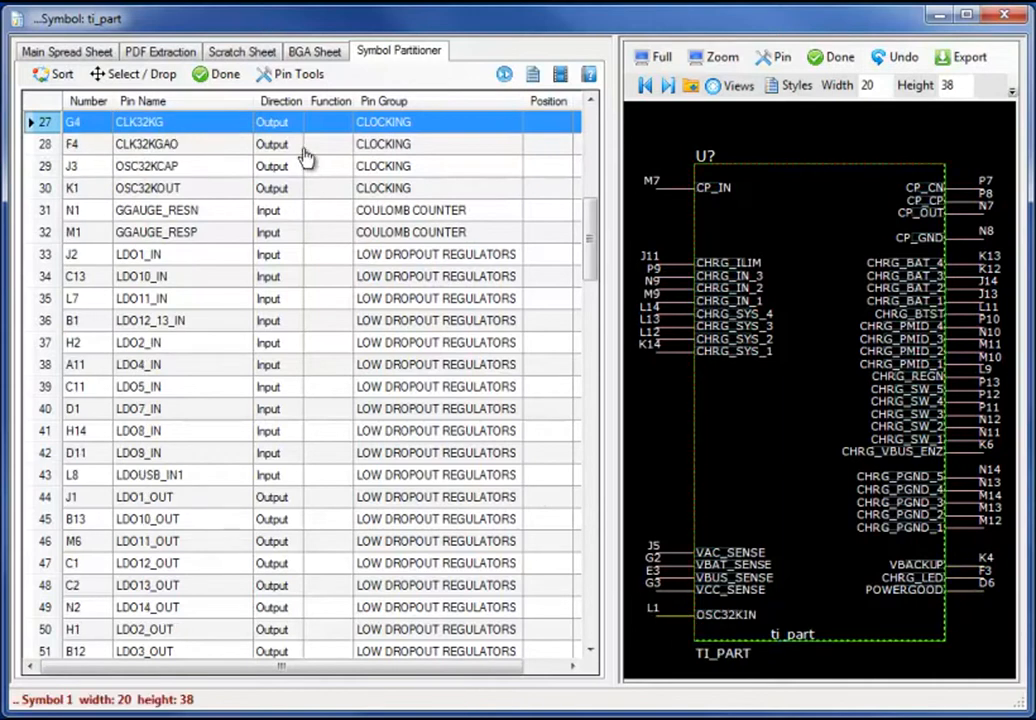
pyautogui.moveTo(237, 120); pyautogui.dragTo(276, 190)
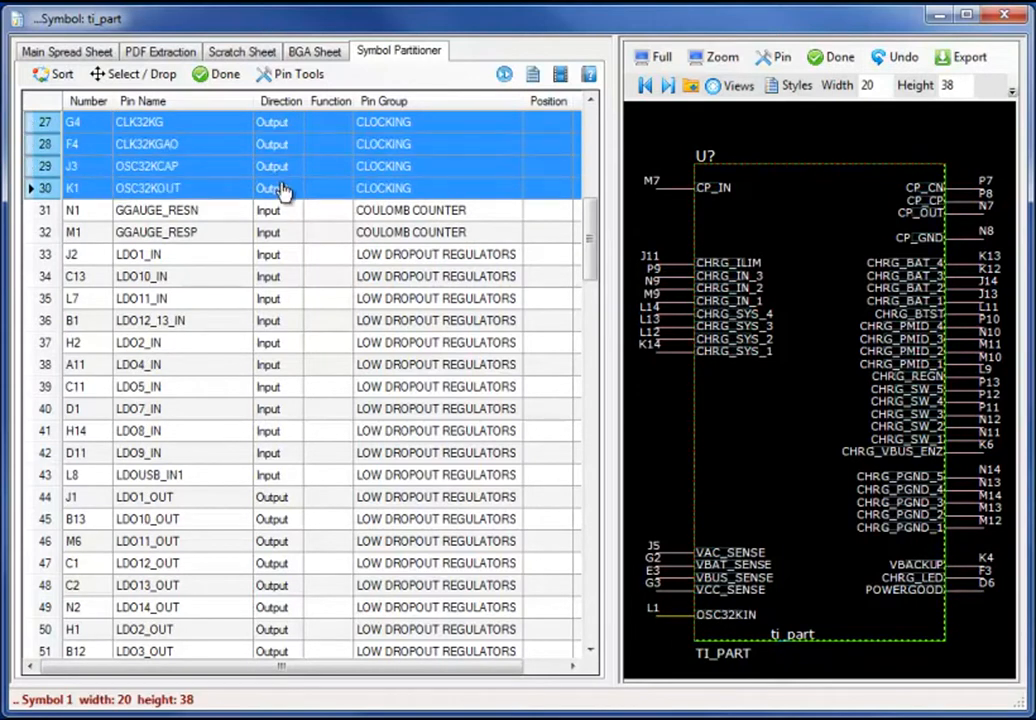
pyautogui.click(952, 621)
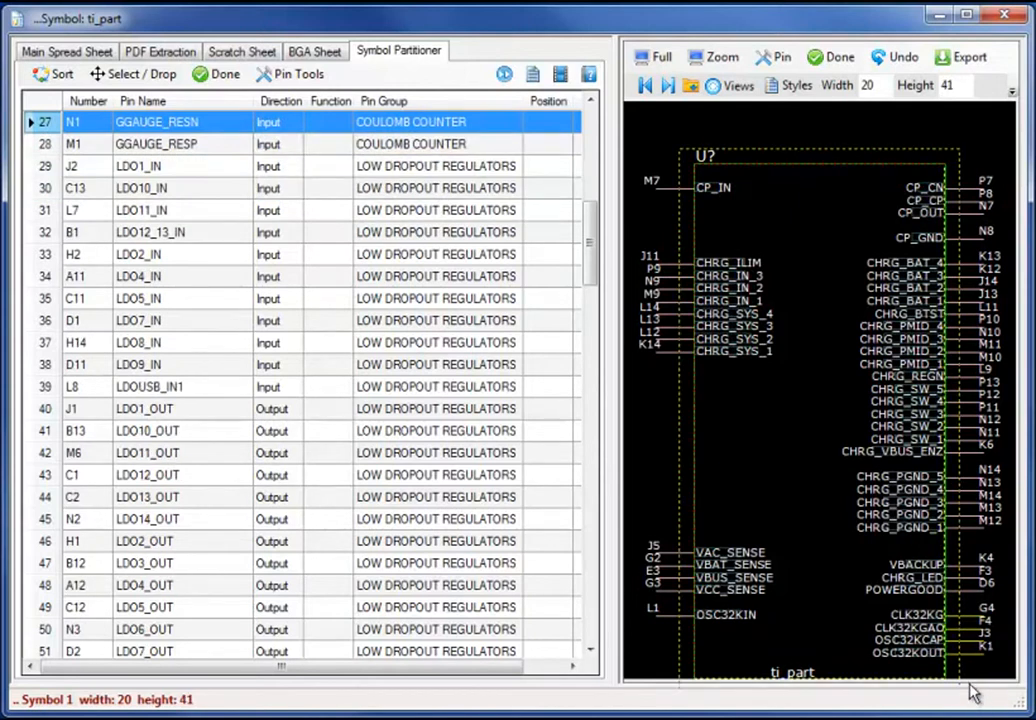
# Create a second symbol for the part and place coulomb counter pins GGAUGE_RESN and GGAUGE_RESP on its left edge.
pyautogui.click(670, 62)
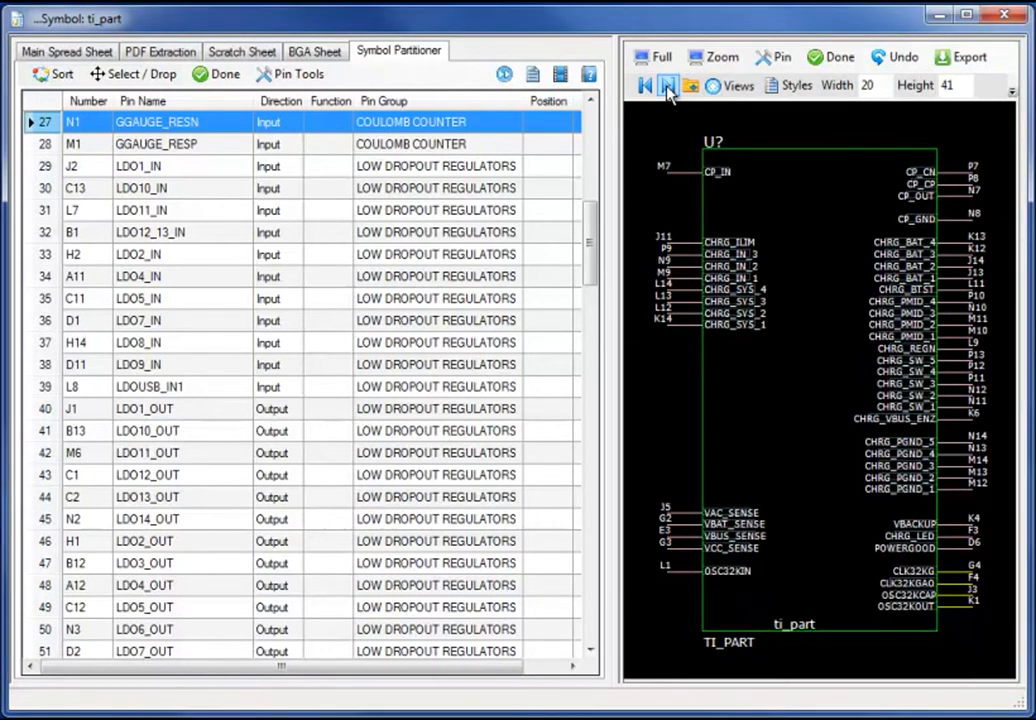
pyautogui.click(668, 88)
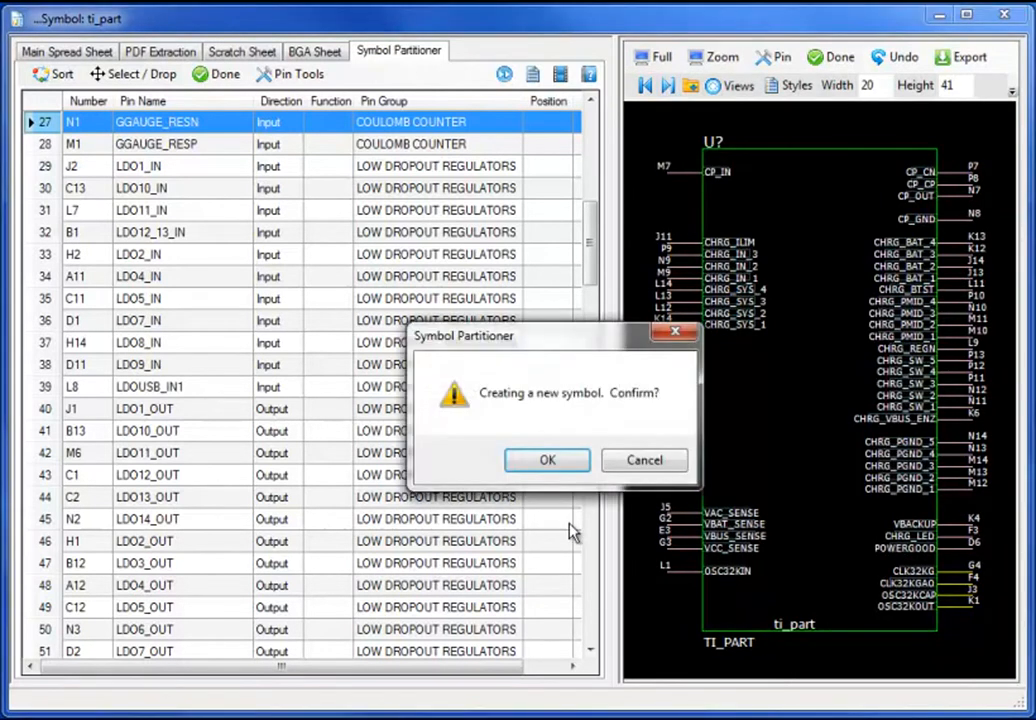
pyautogui.click(561, 467)
pyautogui.keyDown('shift'); pyautogui.click(250, 144); pyautogui.keyUp('shift')
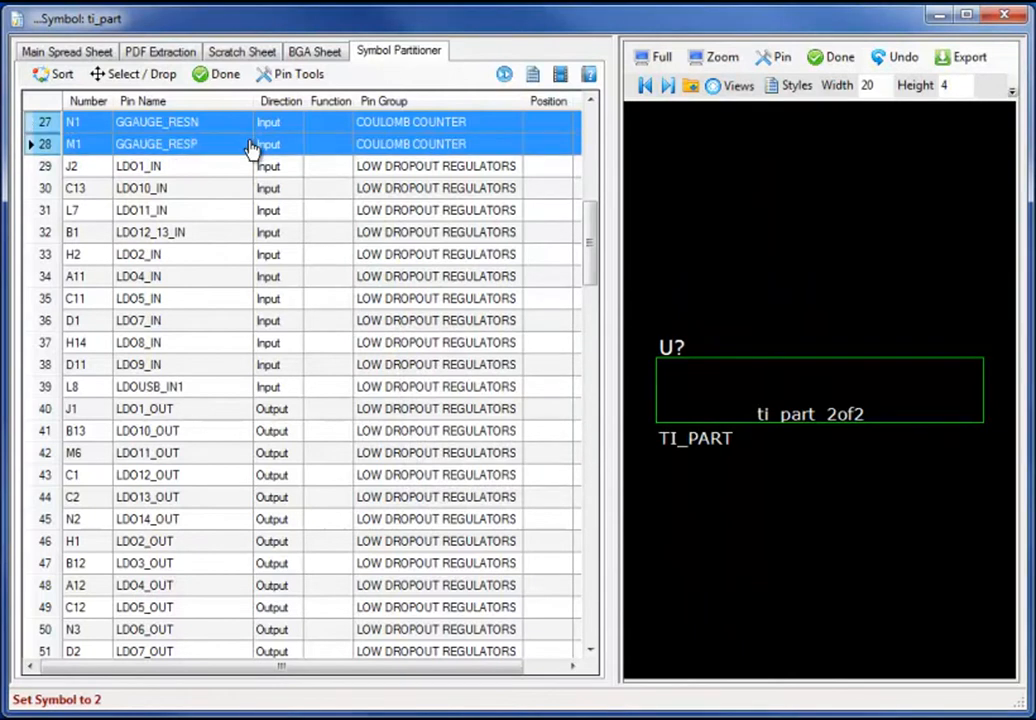
pyautogui.click(105, 75)
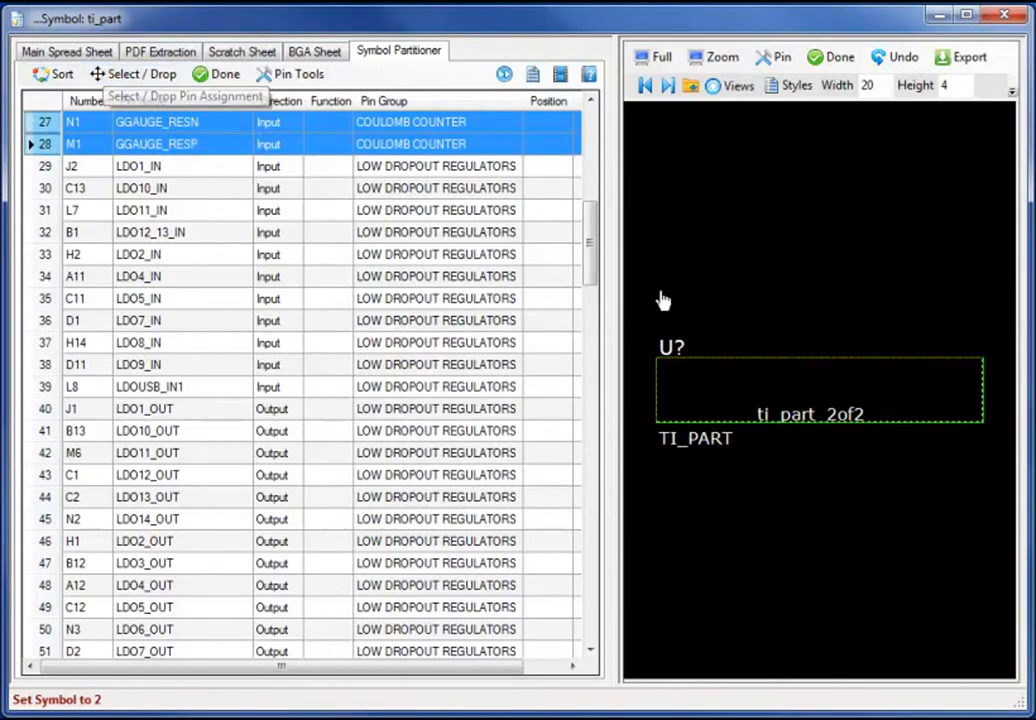
pyautogui.click(651, 386)
# Place LDO1_IN through LDOUSB_IN1 on the second symbol's left edge below GGAUGE_RESP, and LDO1_OUT through LDOUSB_OUT on its right edge, level with LDO1_IN.
pyautogui.moveTo(234, 128); pyautogui.dragTo(253, 345)
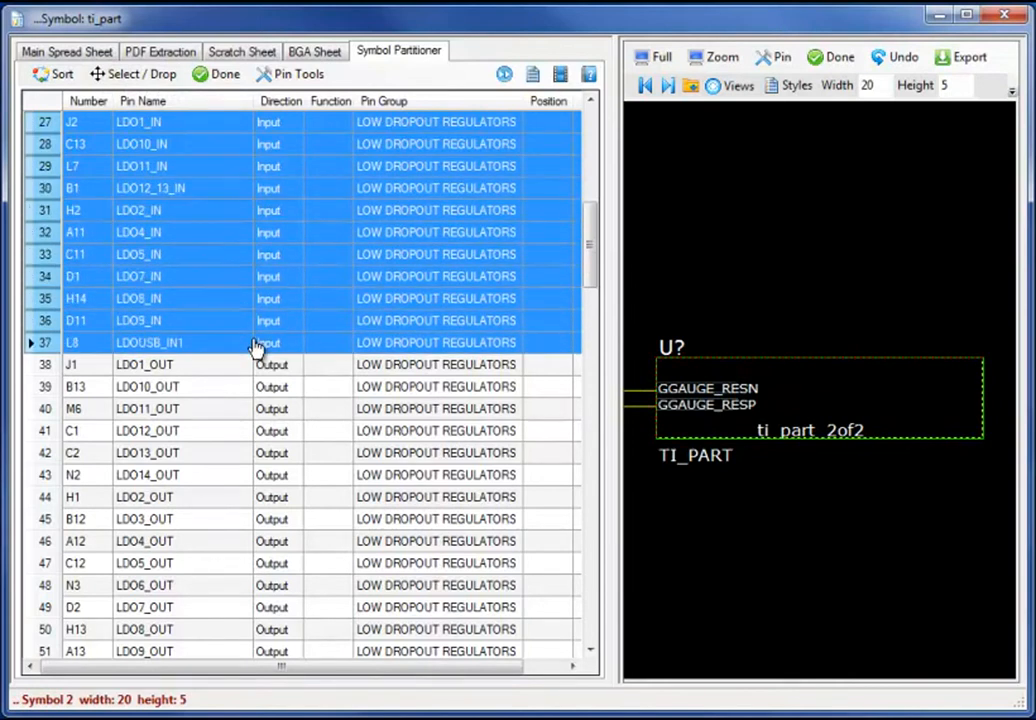
pyautogui.click(657, 440)
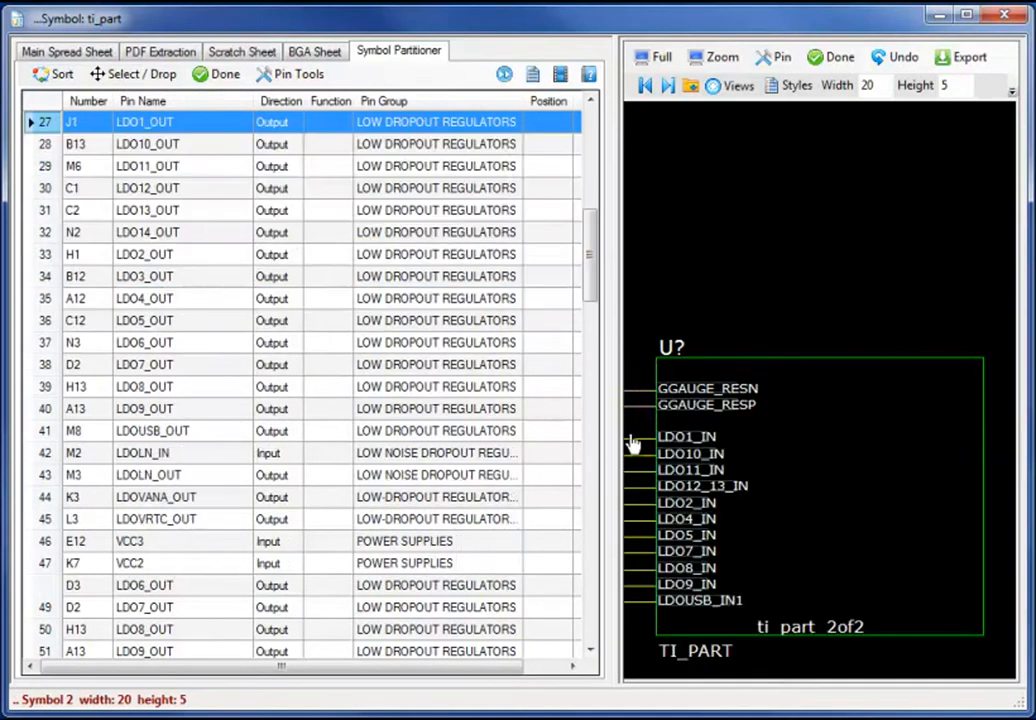
pyautogui.moveTo(199, 129); pyautogui.dragTo(257, 437)
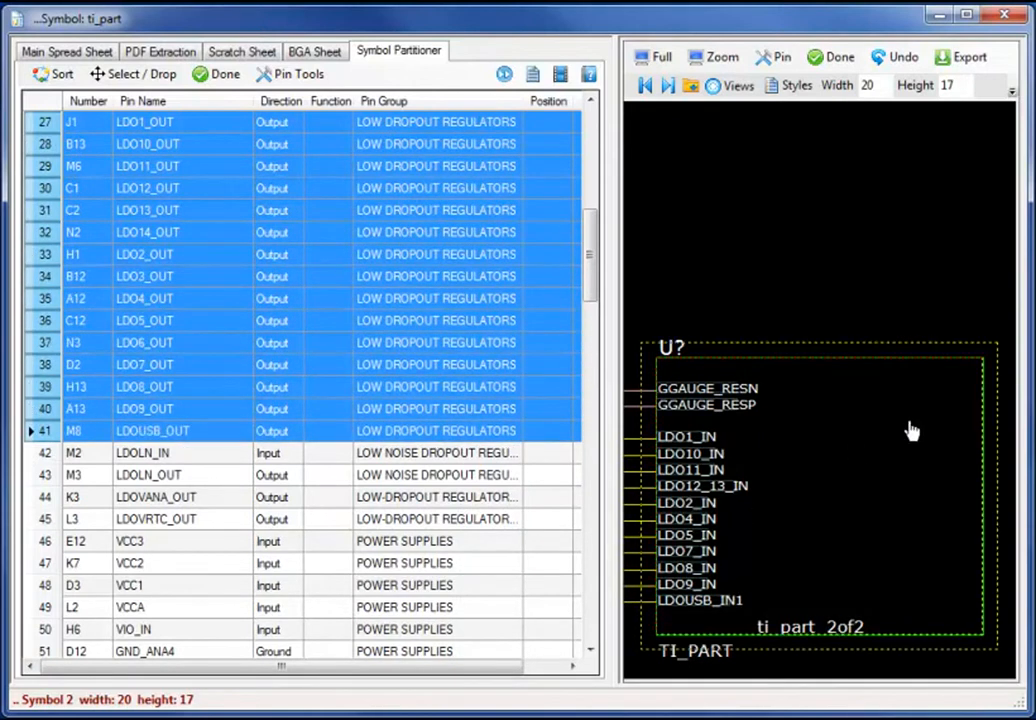
pyautogui.click(988, 449)
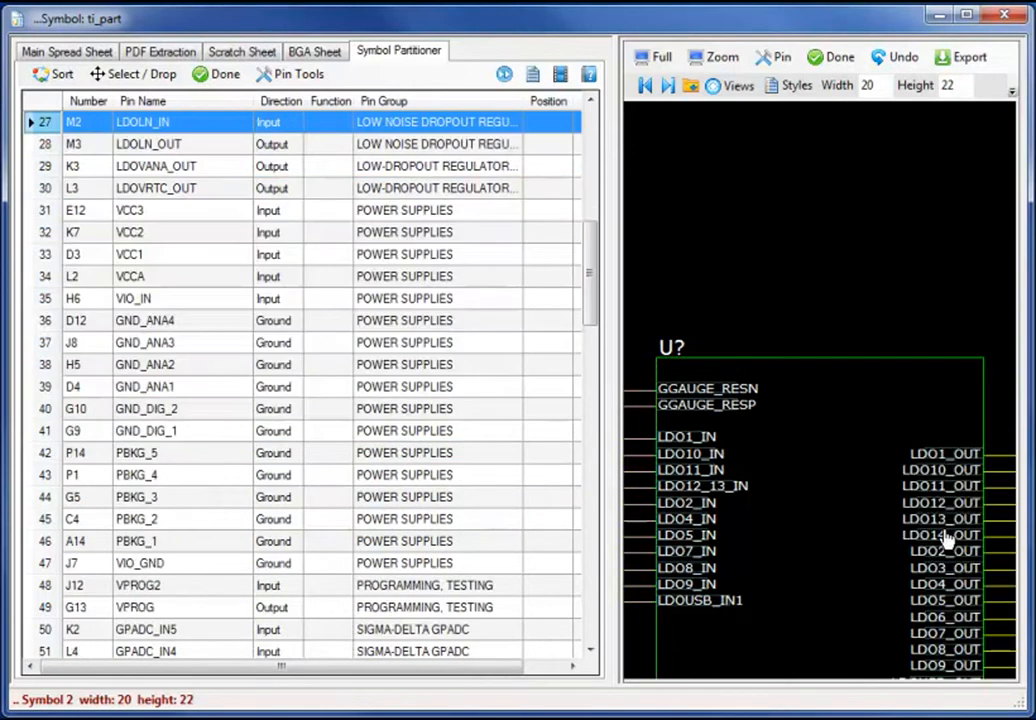
pyautogui.click(1022, 466)
pyautogui.click(996, 443)
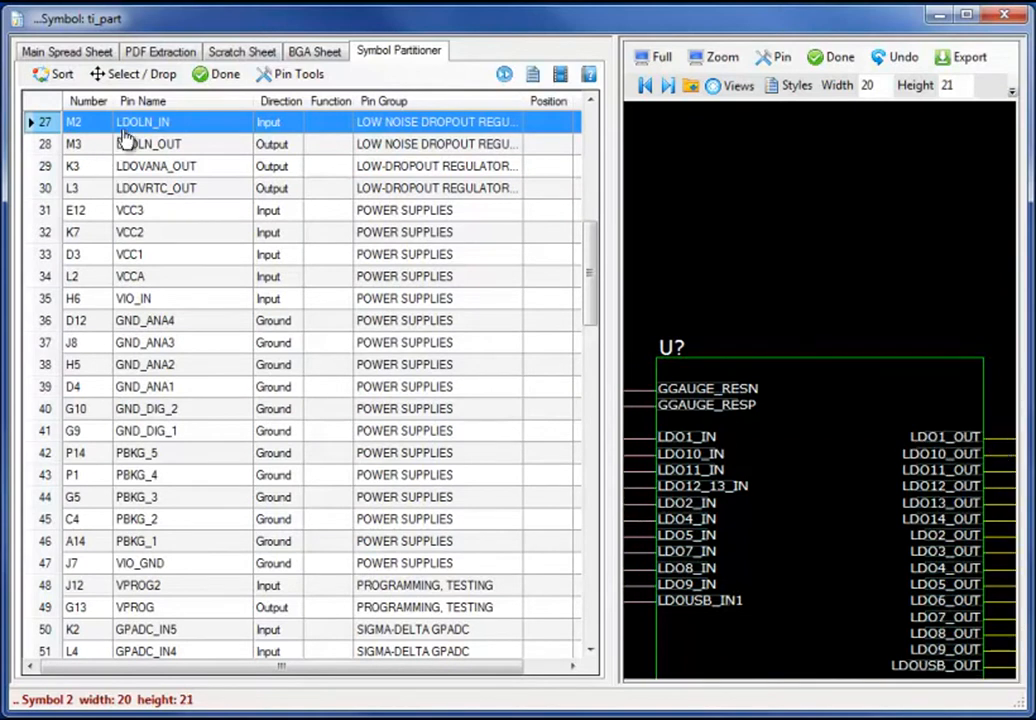
# Place LDOLN_IN on the second symbol's left edge and LDOLN_OUT, LDOVANA_OUT and LDOVRTC_OUT on its right edge, below the LDO pins.
pyautogui.moveTo(133, 131); pyautogui.dragTo(148, 168)
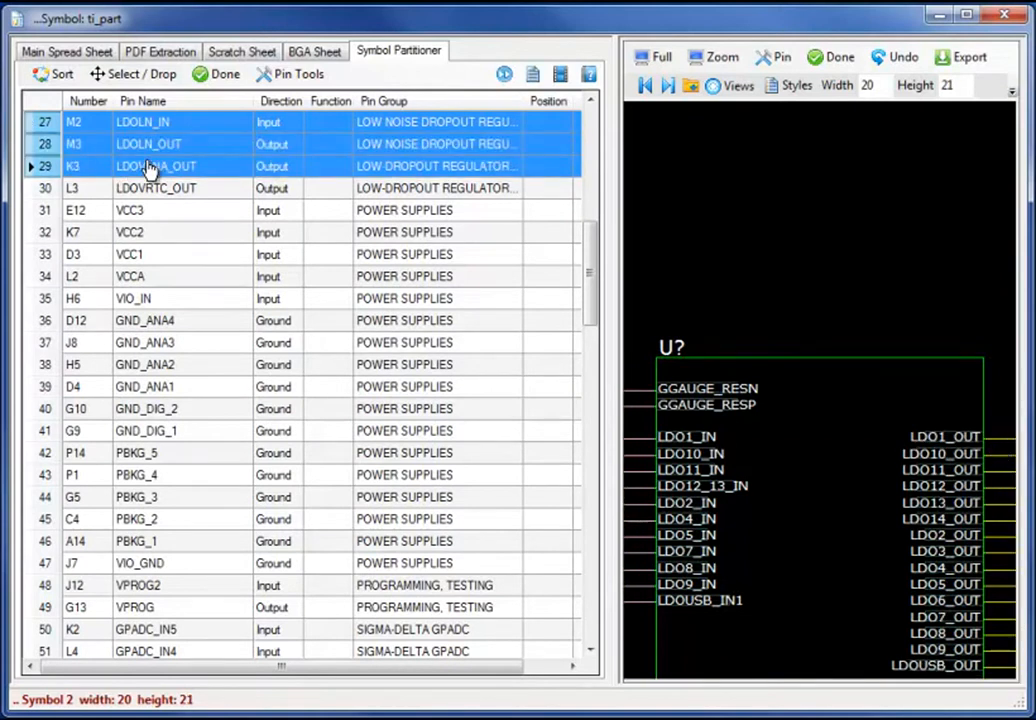
pyautogui.click(130, 124)
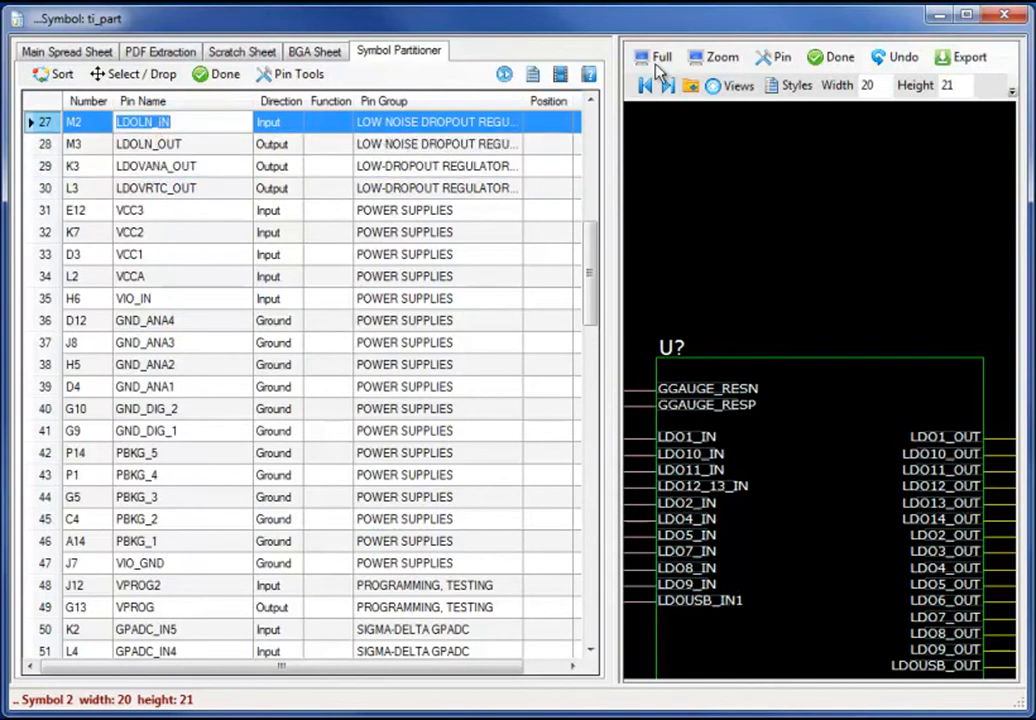
pyautogui.click(660, 60)
pyautogui.click(691, 518)
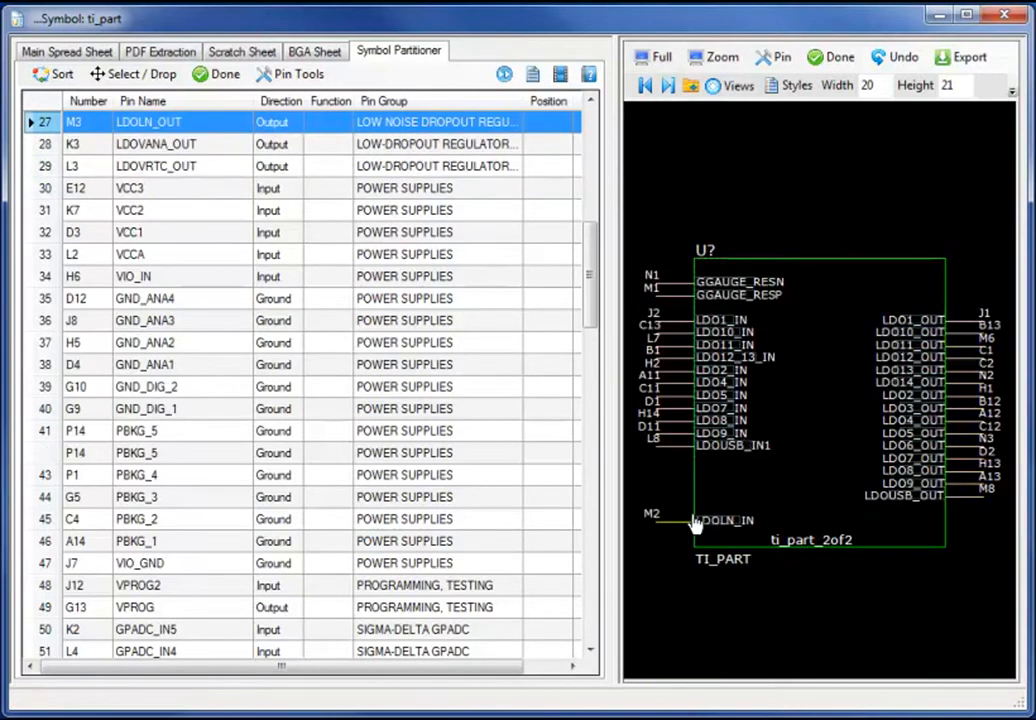
pyautogui.moveTo(150, 123); pyautogui.dragTo(160, 166)
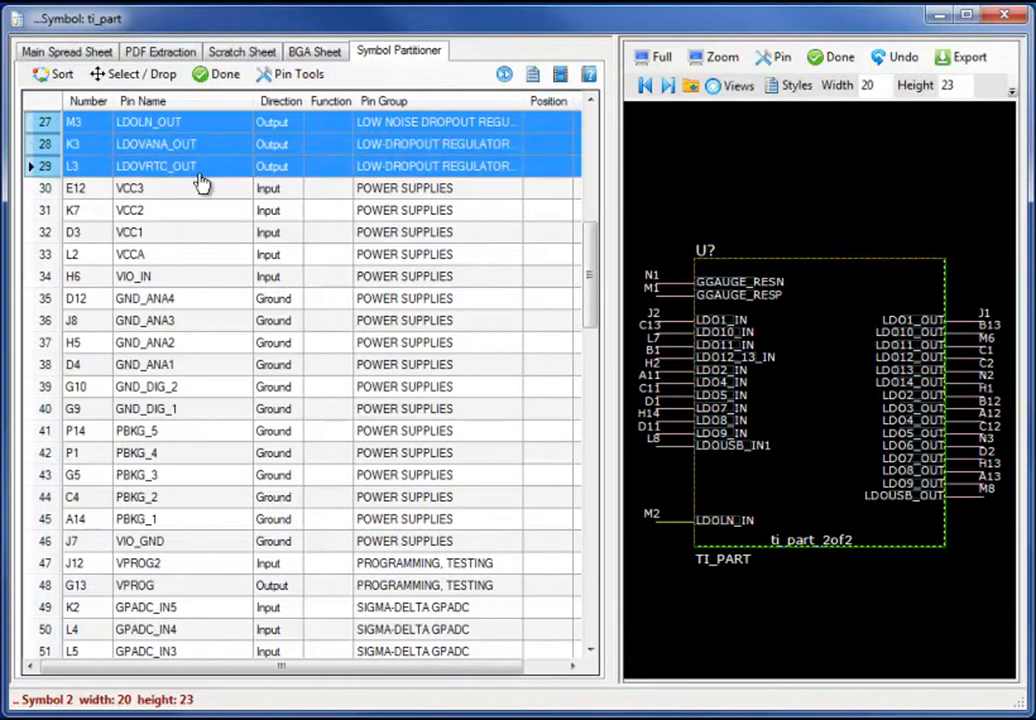
pyautogui.click(963, 535)
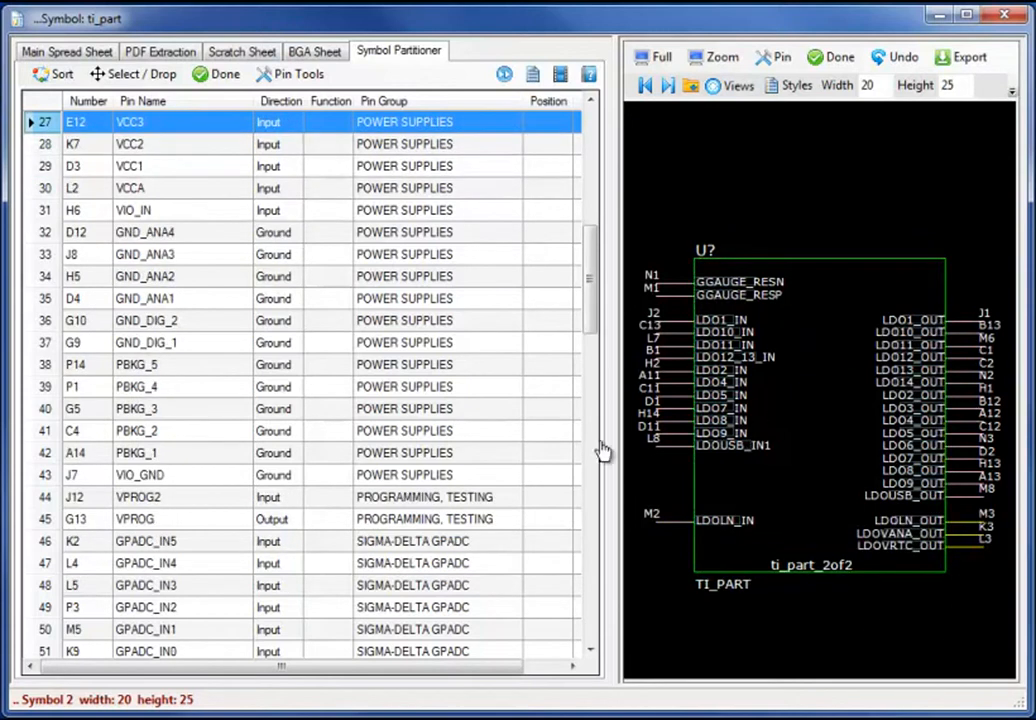